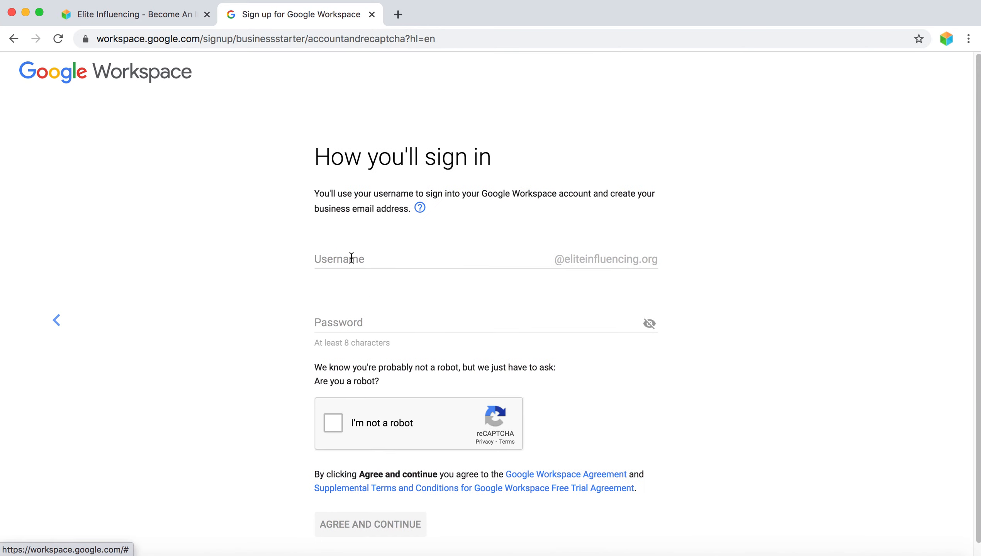
- Enter the account username and password in the signup form
click(376, 258)
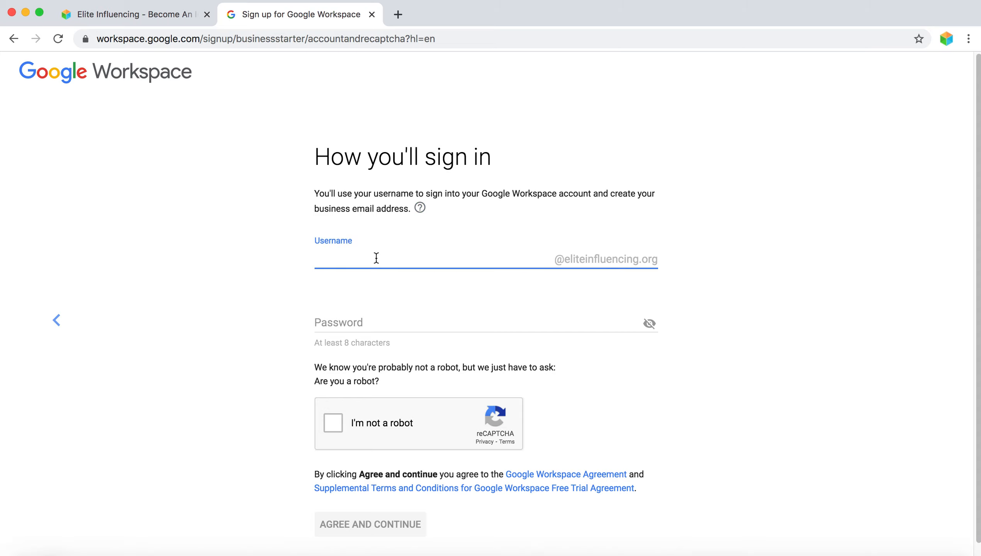
text(a)
key(BackSpace)
text(test)
click(372, 327)
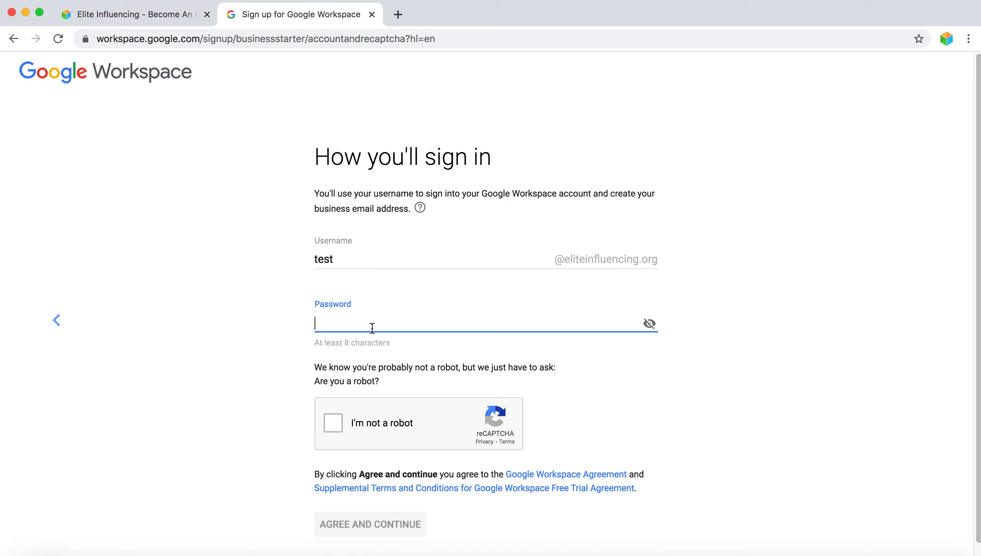
text(••••••••)
- Pass the reCAPTCHA by selecting the three chimney images, then accept the terms
click(333, 424)
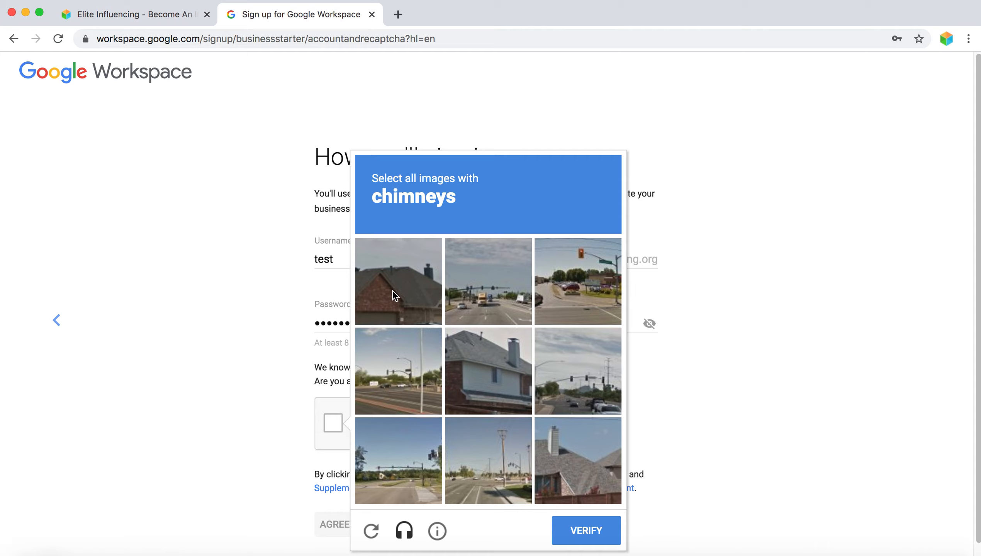
click(397, 309)
click(470, 358)
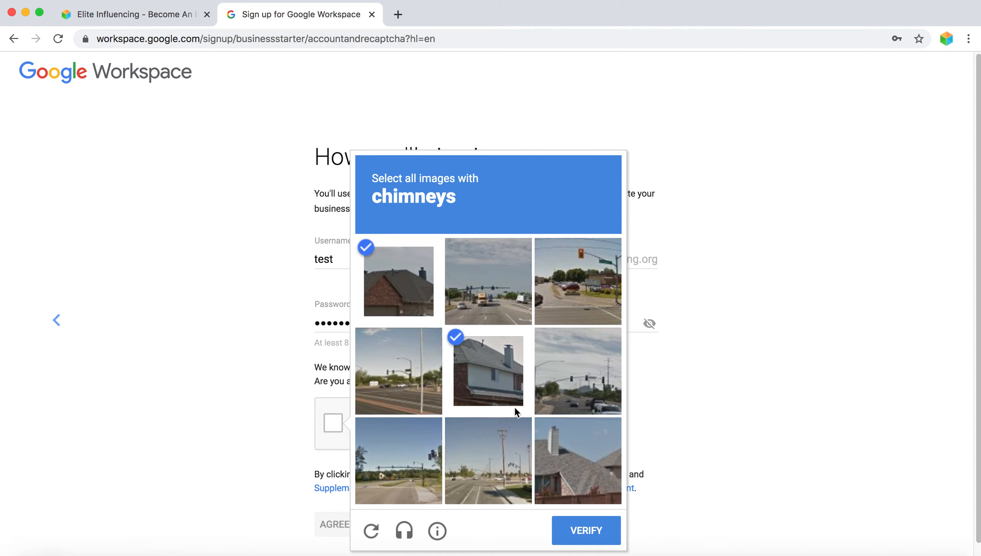
click(552, 451)
click(578, 532)
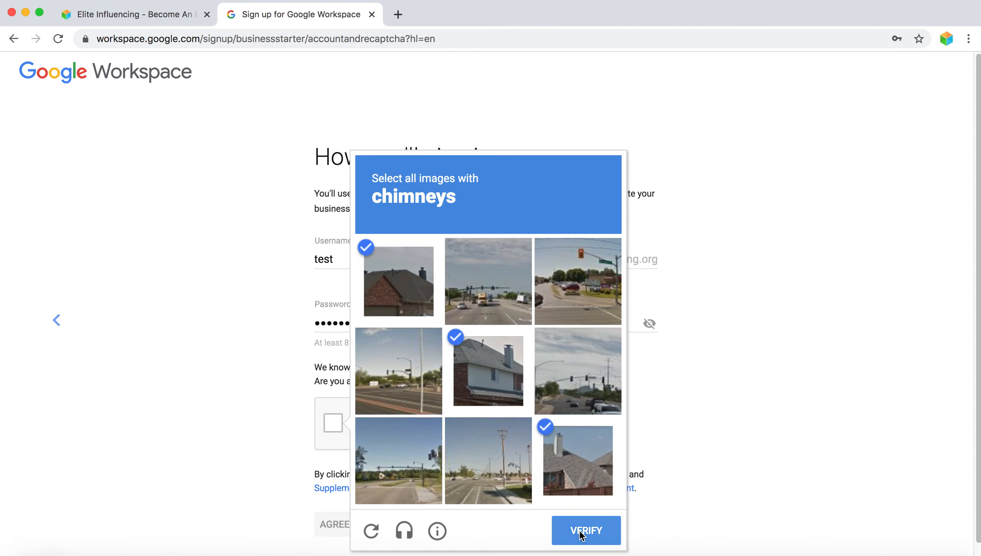
scroll(625, 375, down, 1)
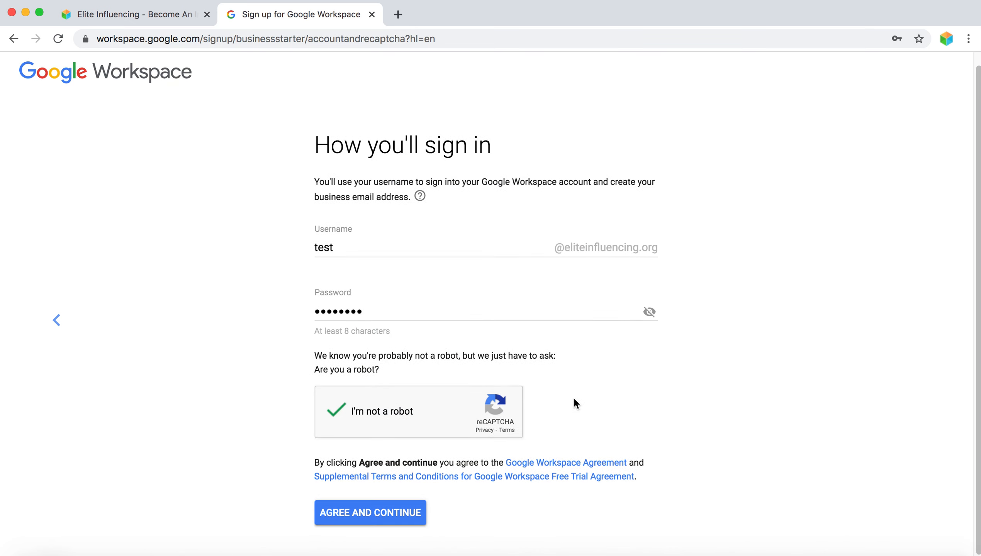
click(388, 512)
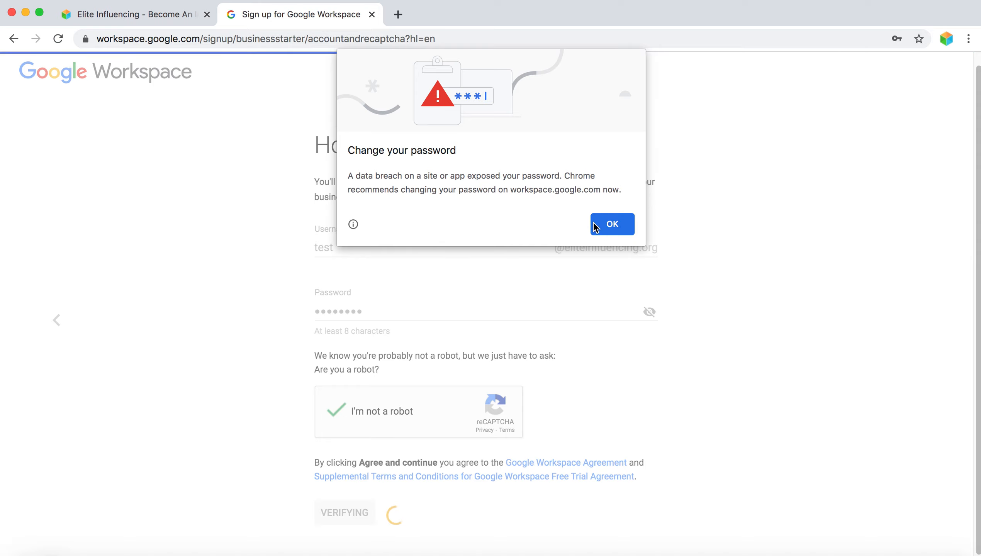
- Dismiss Chrome's password breach warning to reach the plan review
click(611, 224)
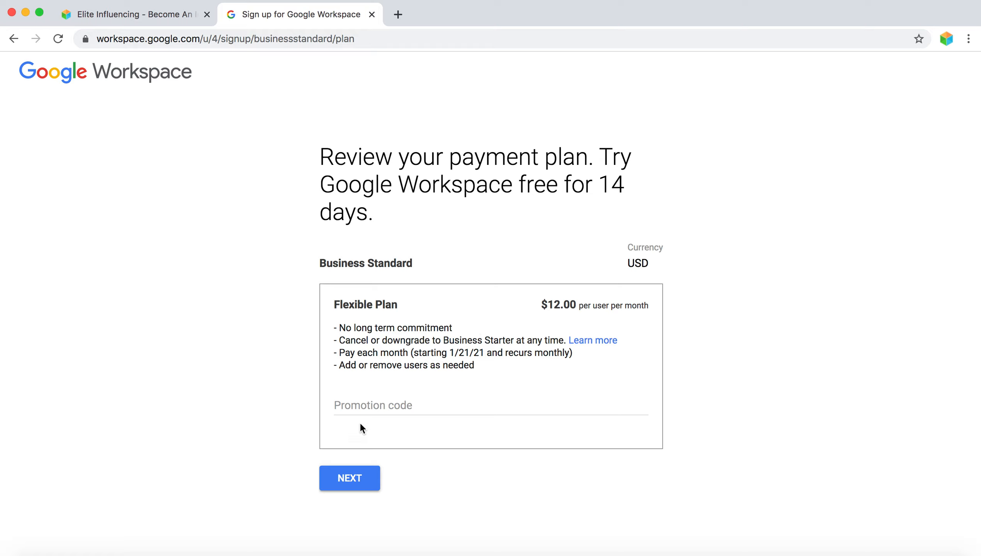
- Accept the Business Standard Flexible Plan and review the checkout form
click(363, 481)
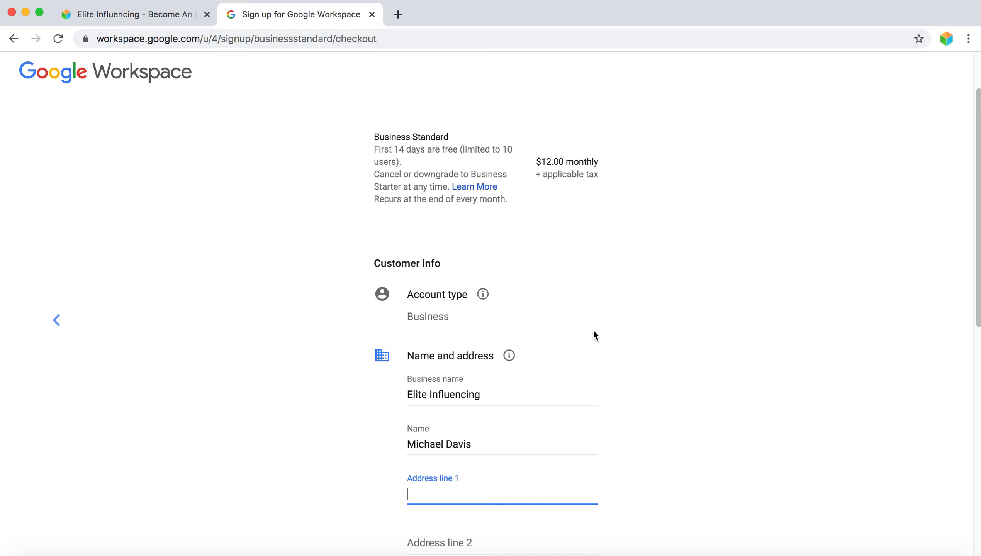
scroll(594, 329, down, 4)
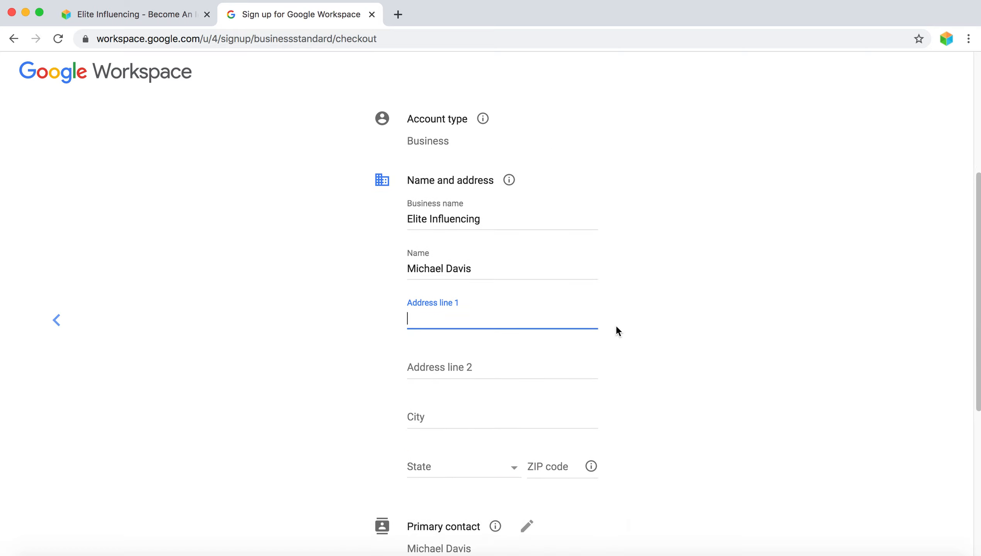
scroll(642, 319, down, 3)
scroll(527, 255, down, 5)
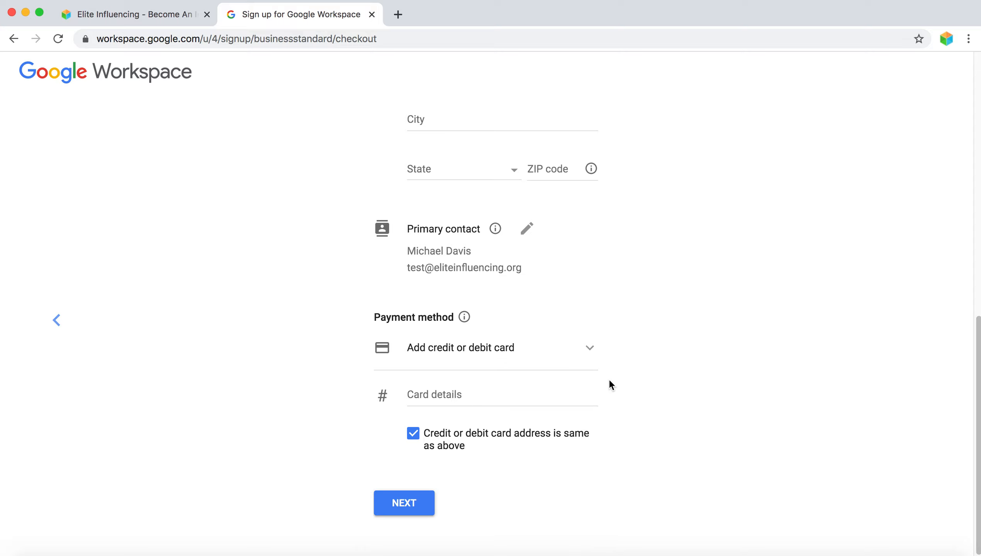
scroll(582, 295, up, 10)
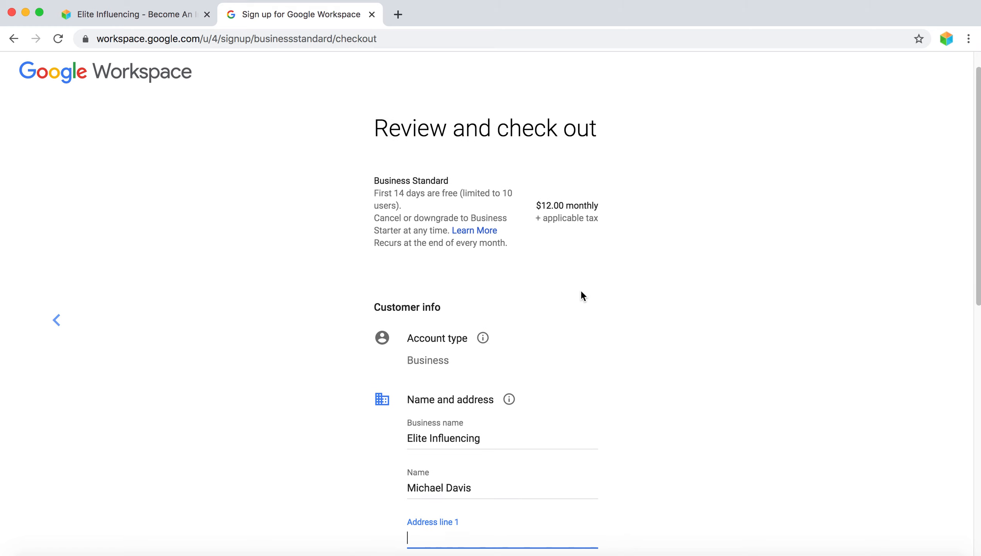
scroll(582, 292, down, 10)
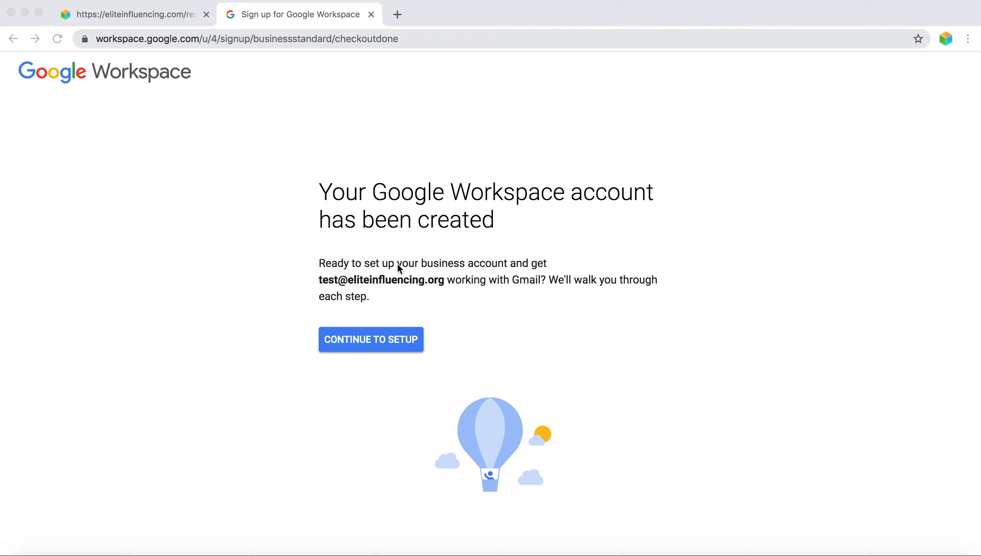
- Continue to setup, decline saving the payment card, and pass the Admin Console welcome
click(378, 345)
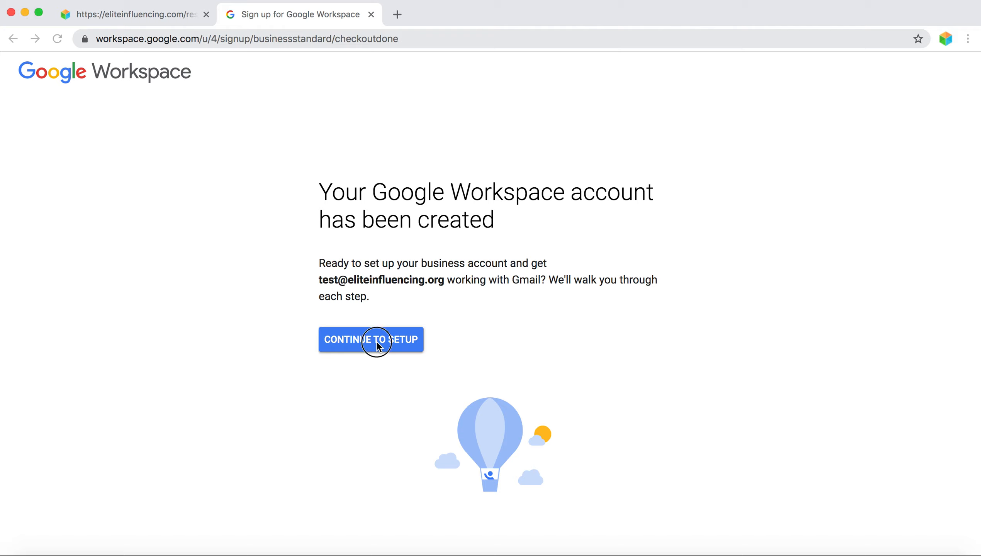
click(385, 339)
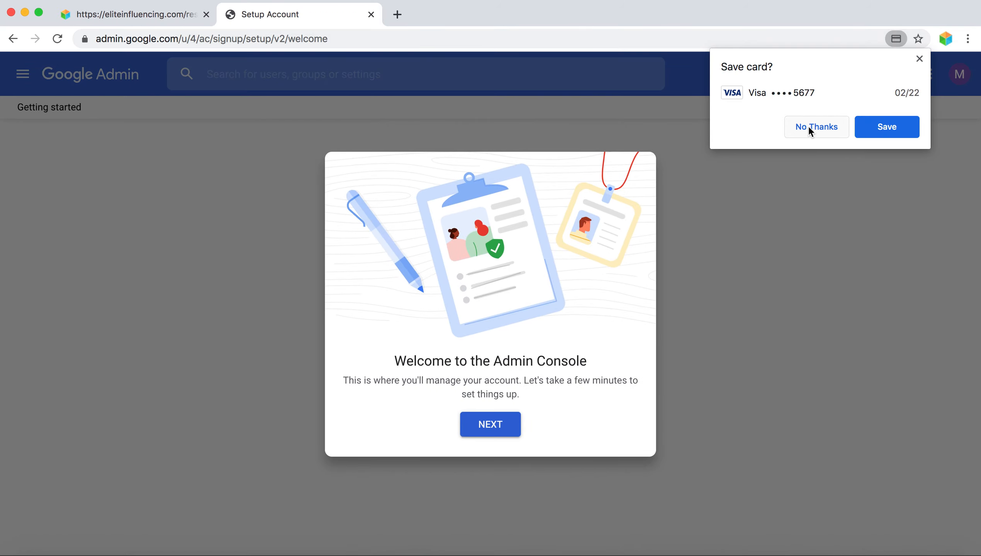
click(810, 130)
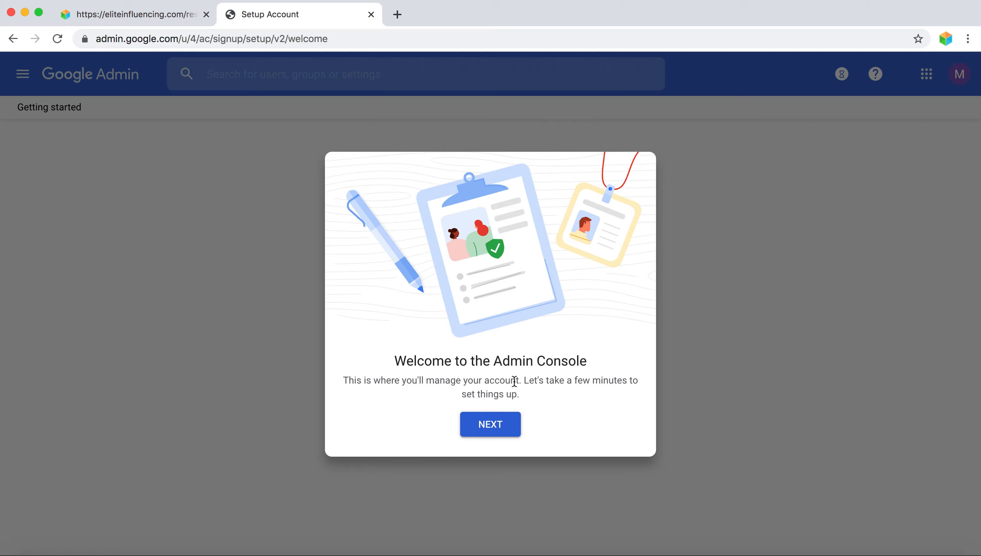
click(490, 427)
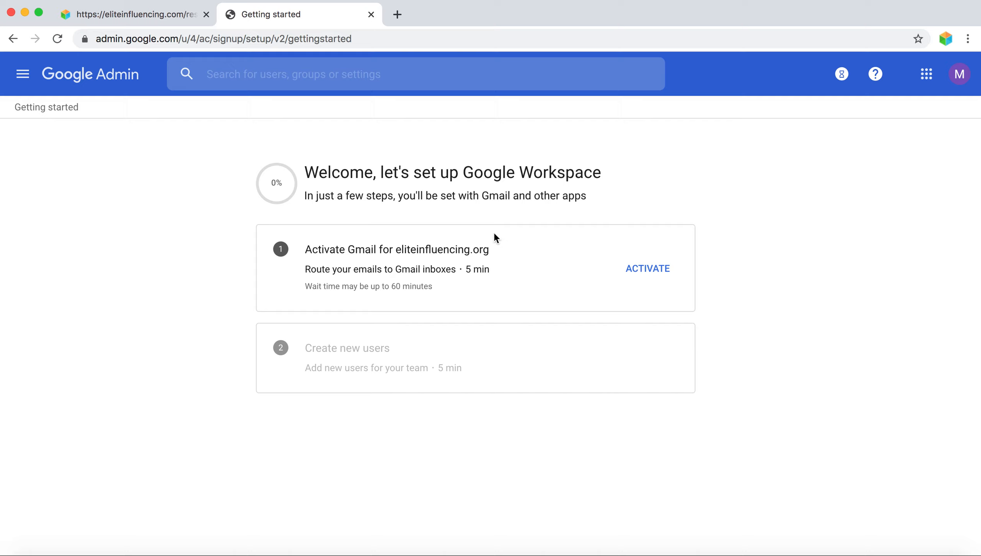
- Activate Gmail for eliteinfluencing.org and scroll to the 'Add MX records' instructions
click(648, 270)
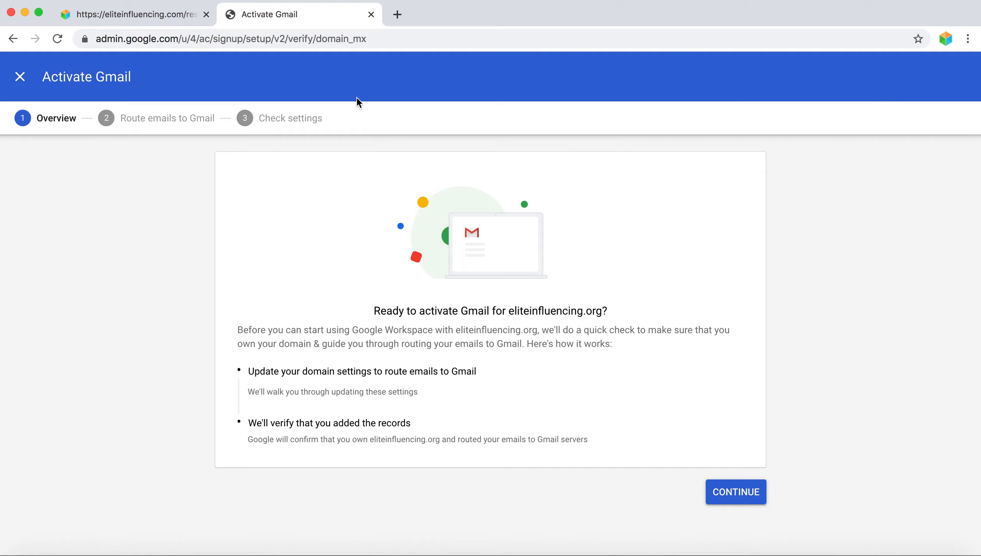
click(726, 494)
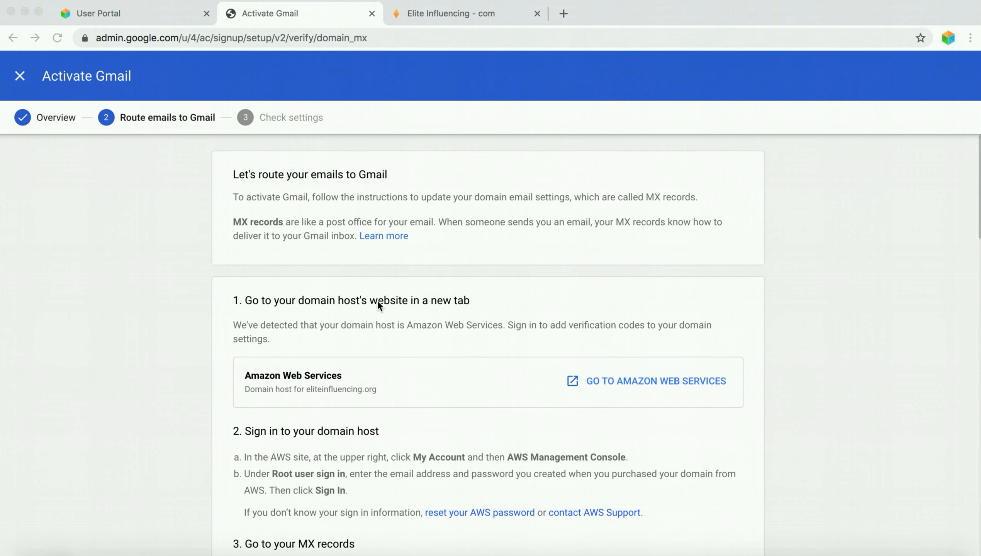
scroll(377, 302, down, 5)
scroll(377, 307, down, 9)
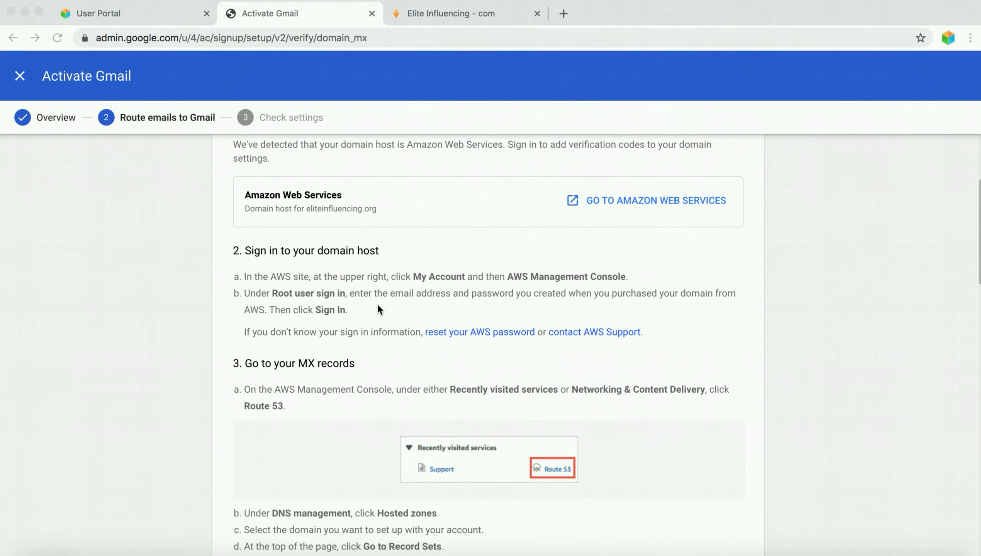
scroll(377, 305, down, 2)
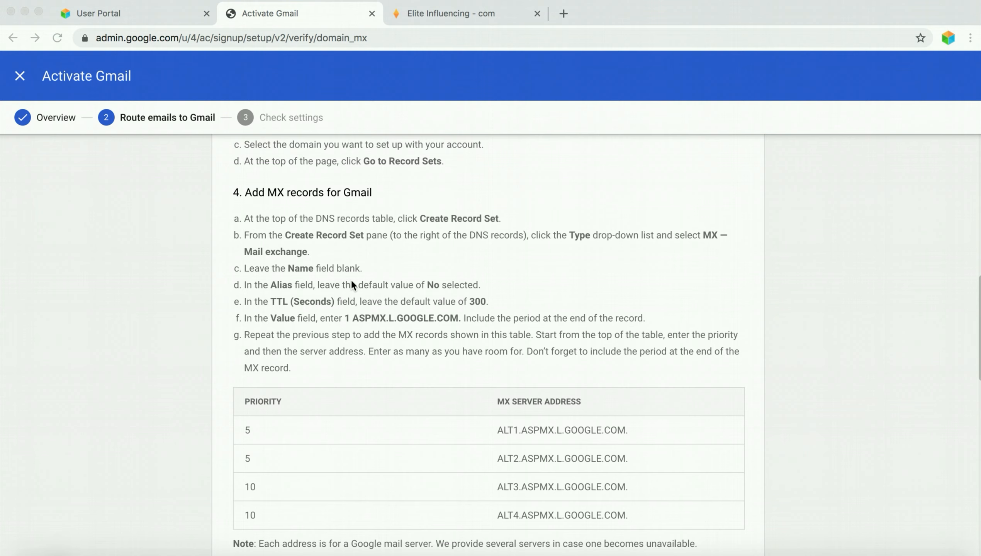
- From the Elite Influencing site, open My Account and the first site's admin panel
click(102, 13)
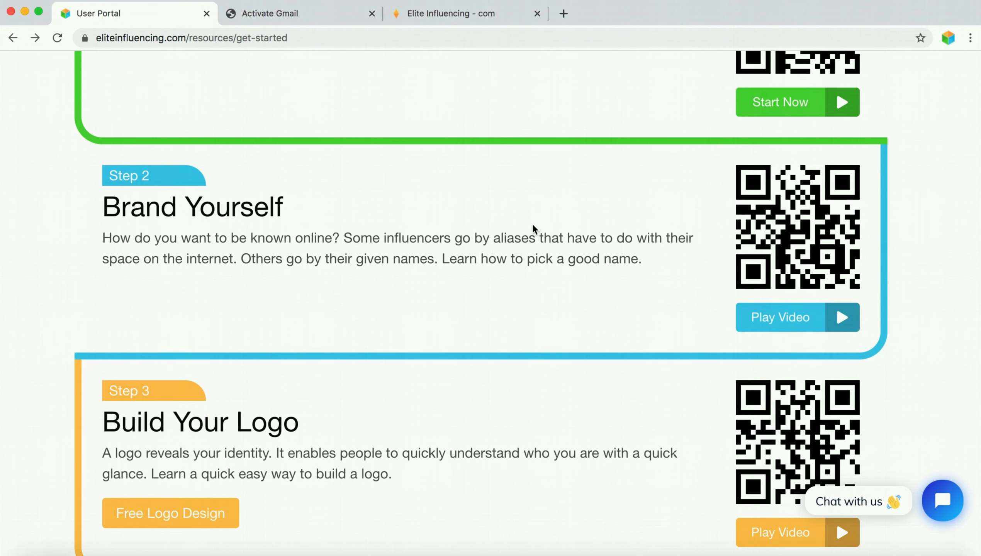
scroll(533, 230, up, 10)
scroll(486, 265, down, 1)
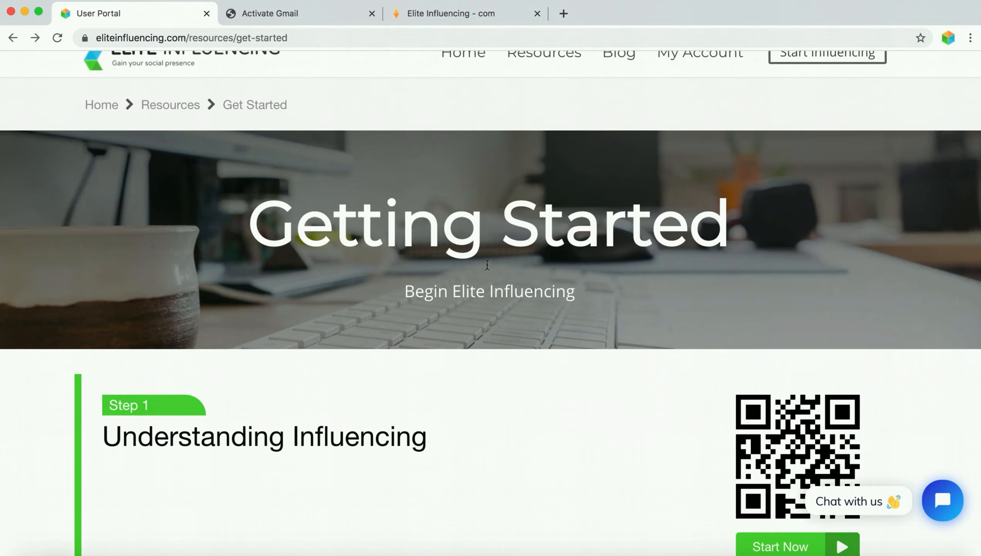
scroll(486, 266, down, 15)
scroll(484, 265, up, 15)
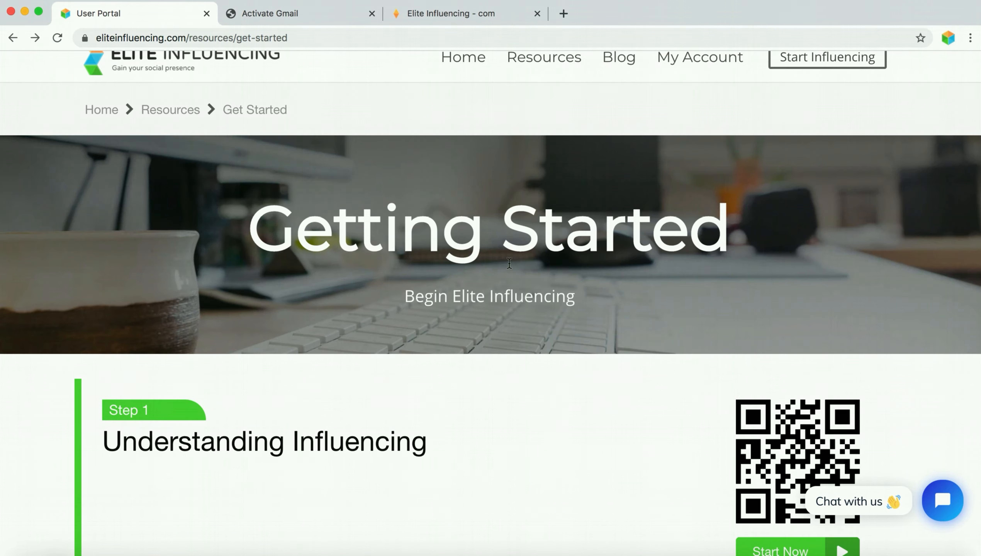
scroll(509, 263, up, 1)
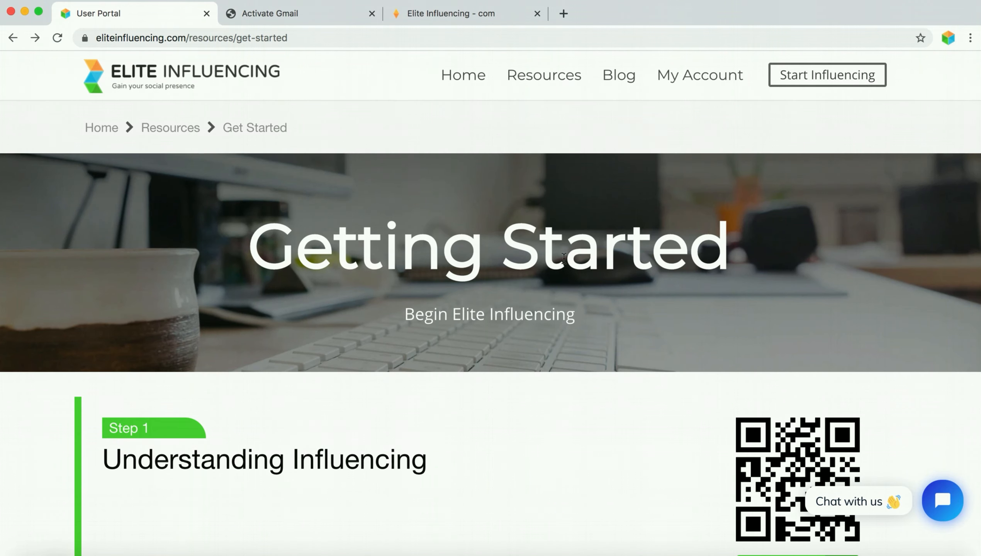
click(704, 81)
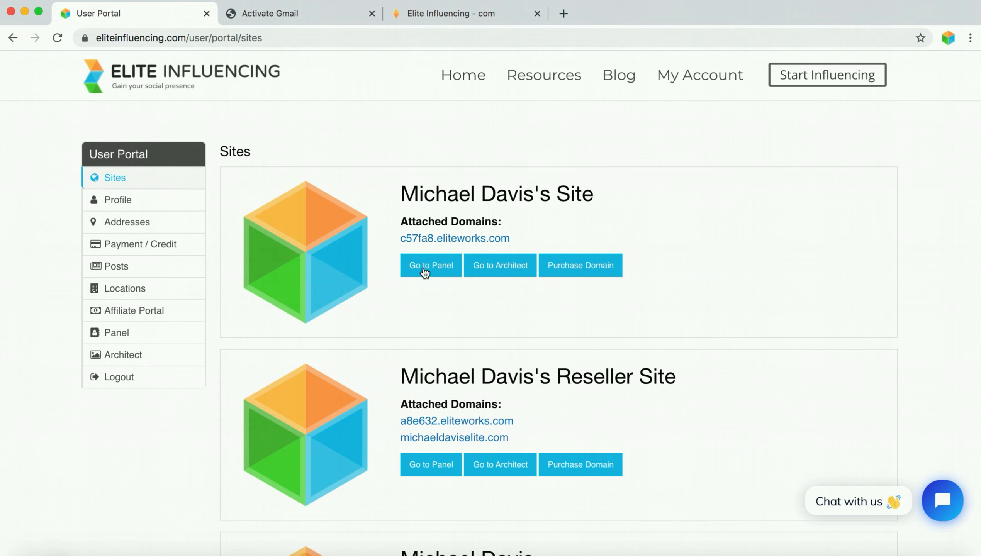
click(426, 272)
click(615, 13)
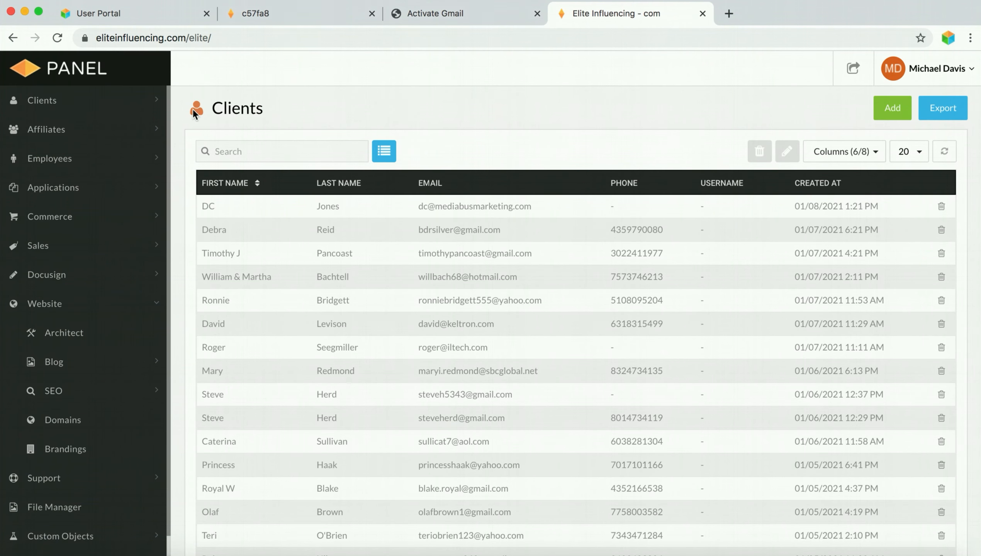
- Expand Website in the sidebar, open Domains, and select eliteinfluencing.org
click(47, 303)
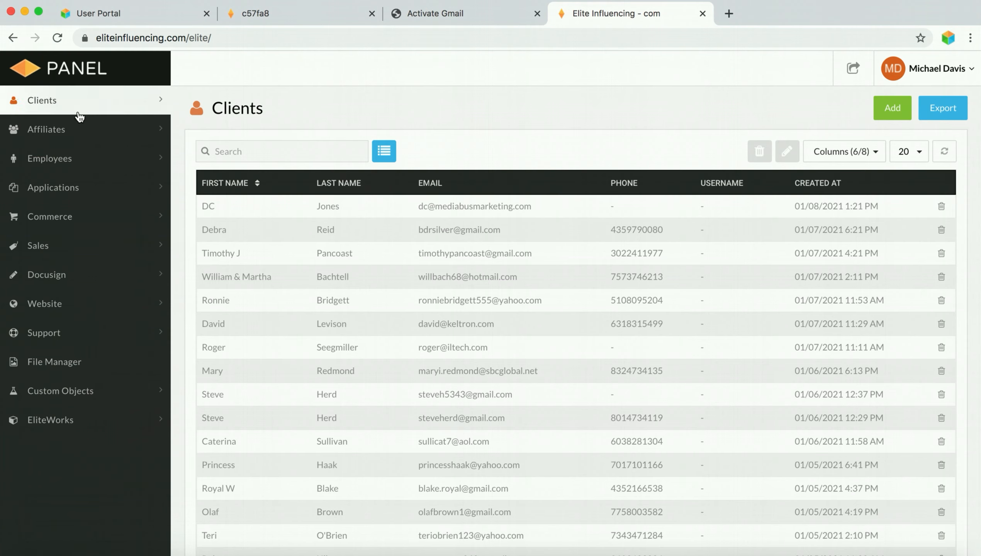
click(86, 308)
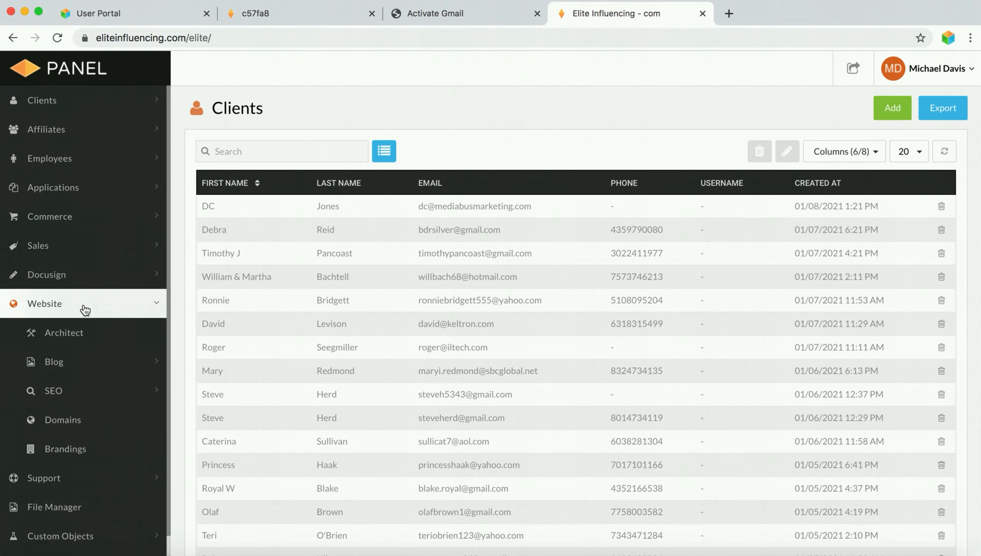
click(68, 425)
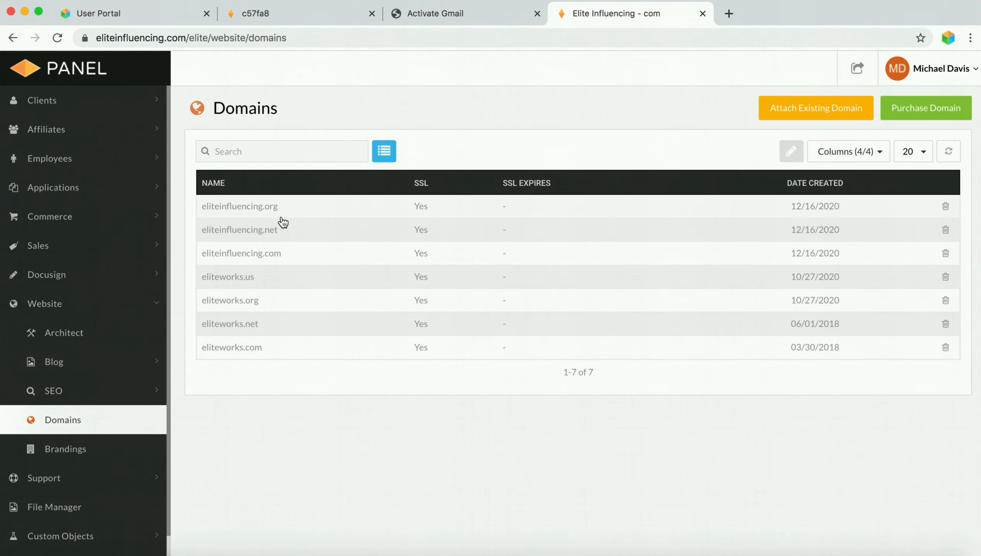
click(240, 210)
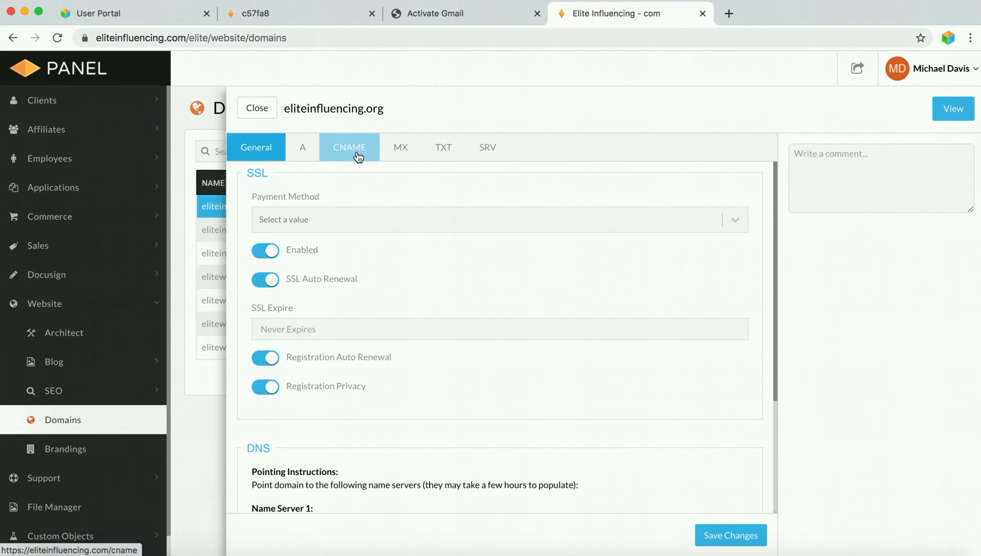
- Start a new MX record with a blank subdomain and TTL 300
click(404, 154)
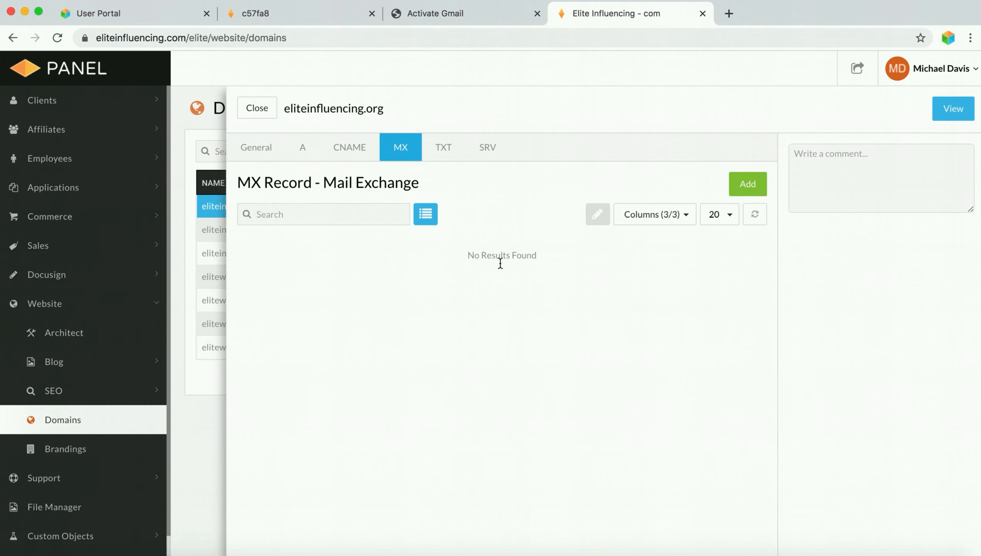
click(754, 190)
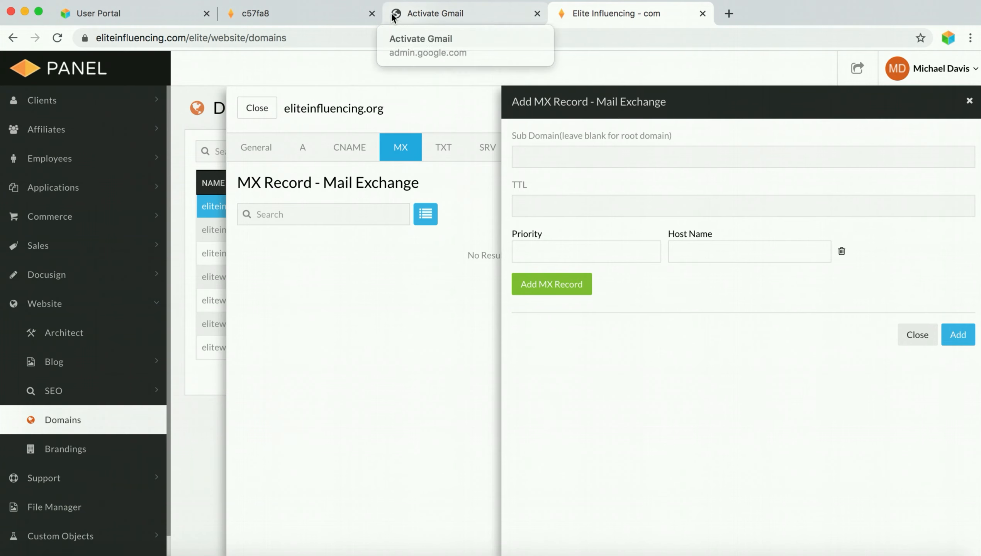
click(372, 13)
click(298, 16)
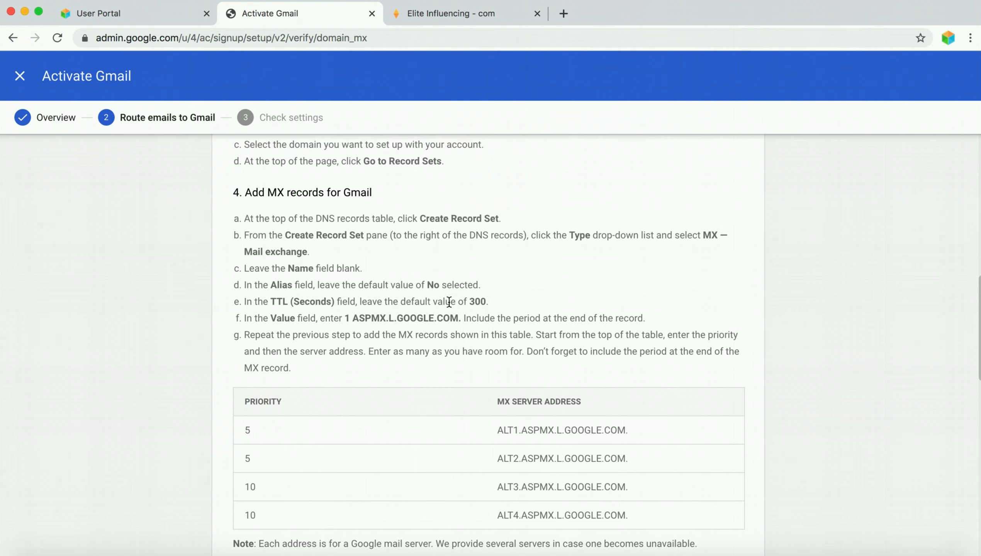
click(463, 15)
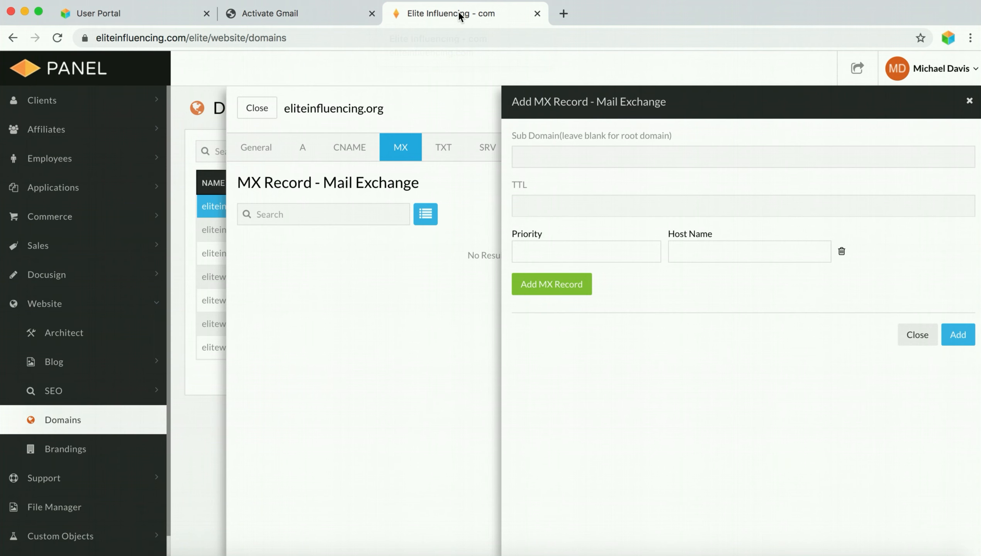
click(539, 159)
click(694, 202)
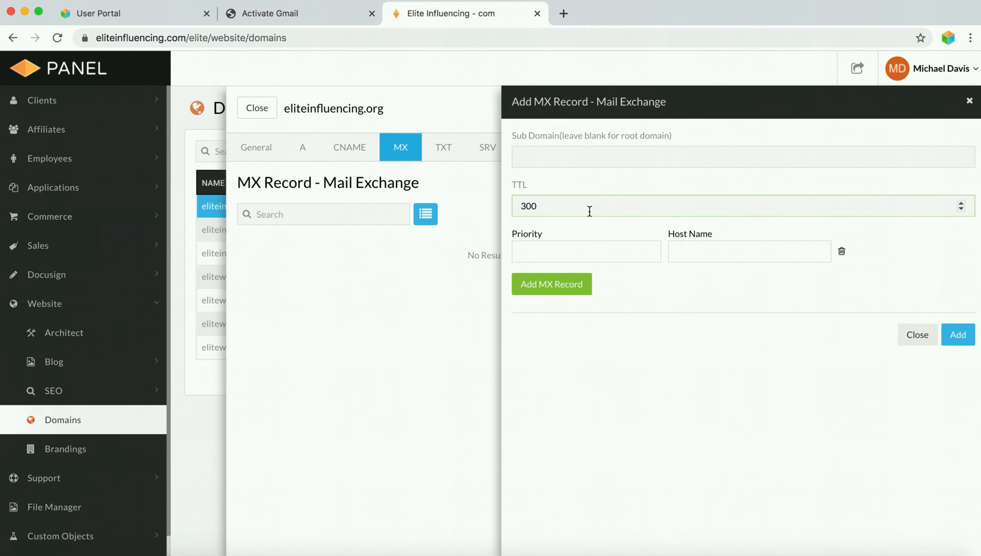
- Enter priority 1 with host ASPMX.L.GOOGLE.COM., copied from Google's instructions, and add a second row
click(295, 11)
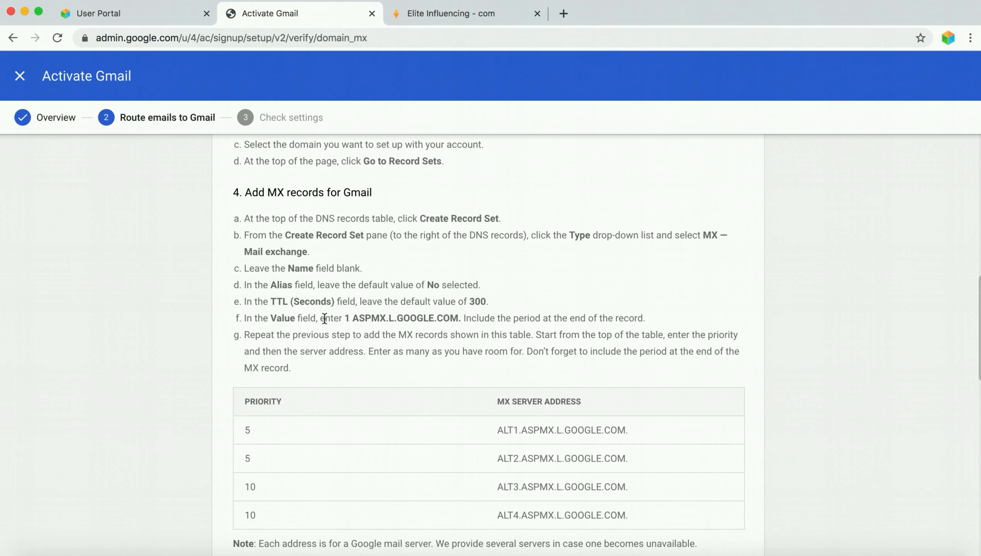
drag(354, 319, 461, 321)
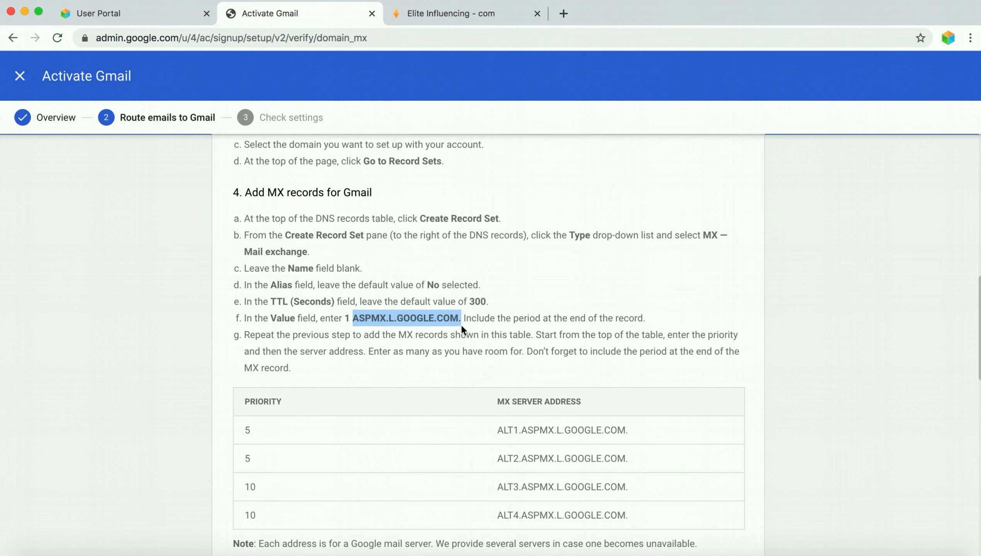
right_click(423, 320)
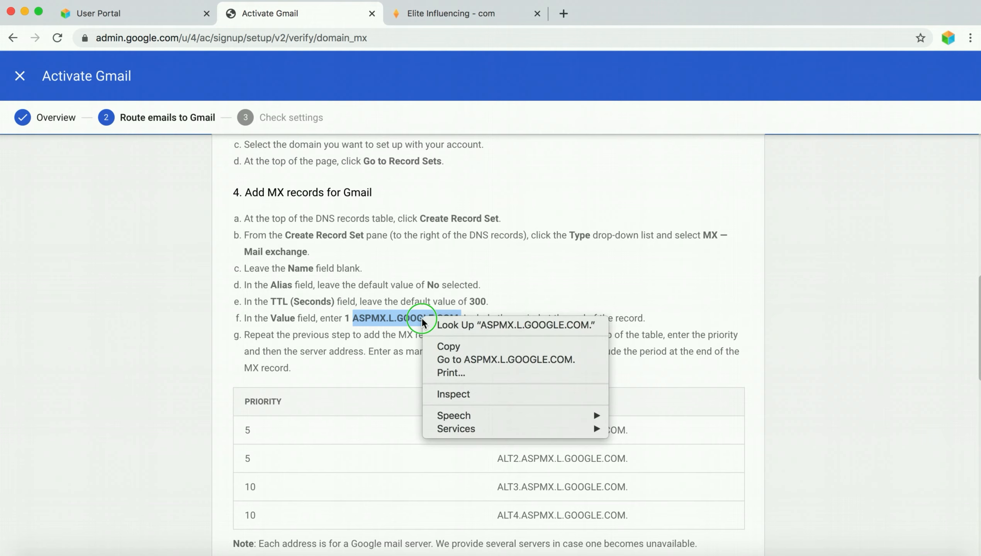
click(442, 346)
click(452, 17)
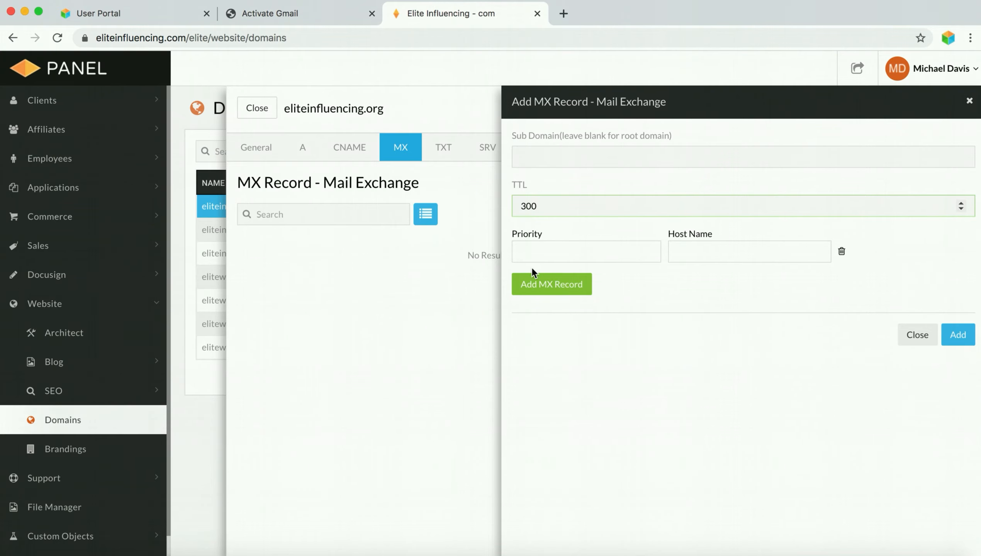
click(536, 255)
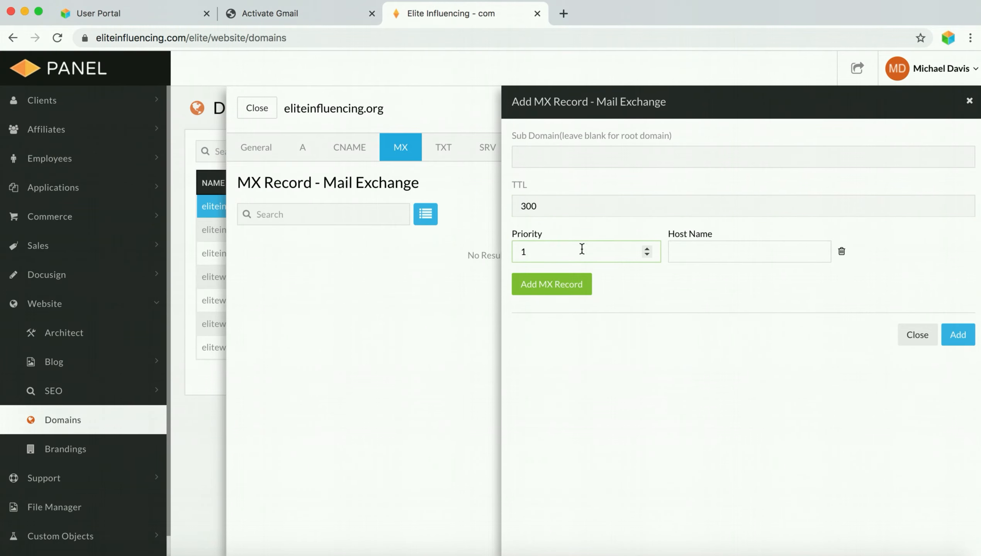
click(674, 255)
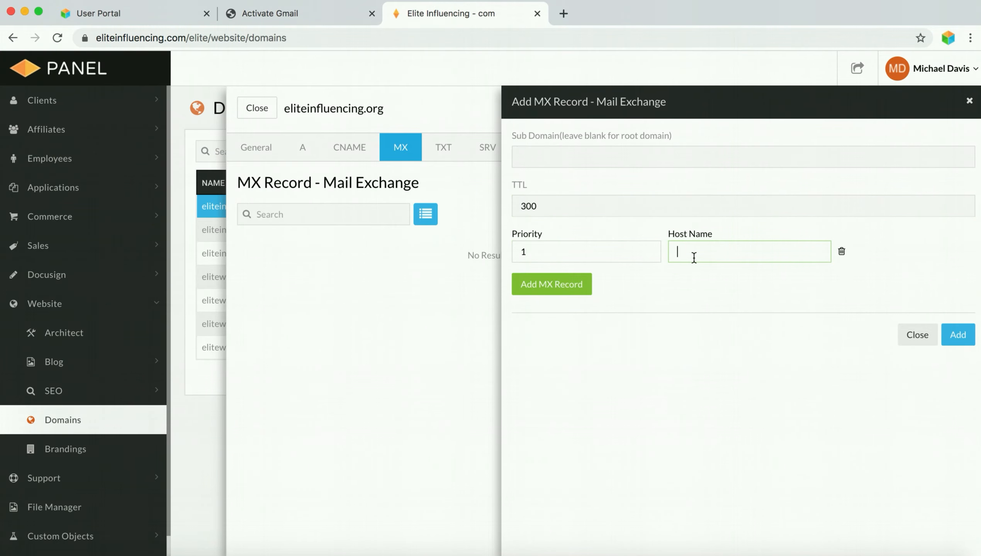
right_click(687, 253)
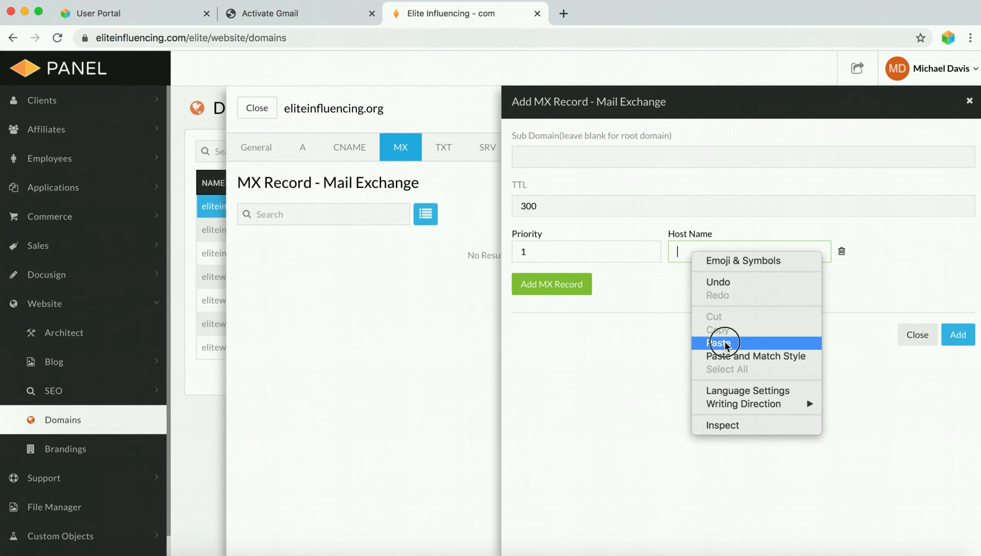
click(698, 340)
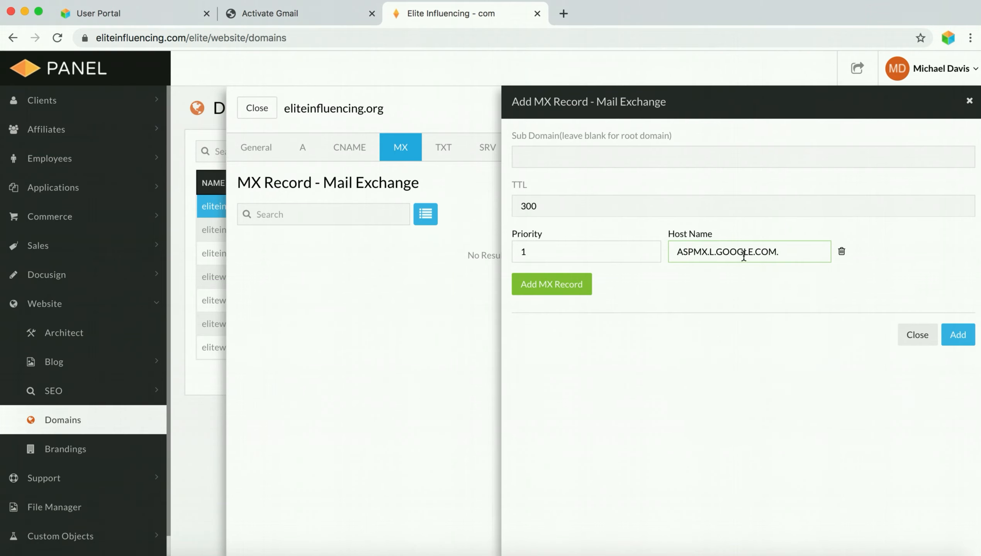
click(552, 289)
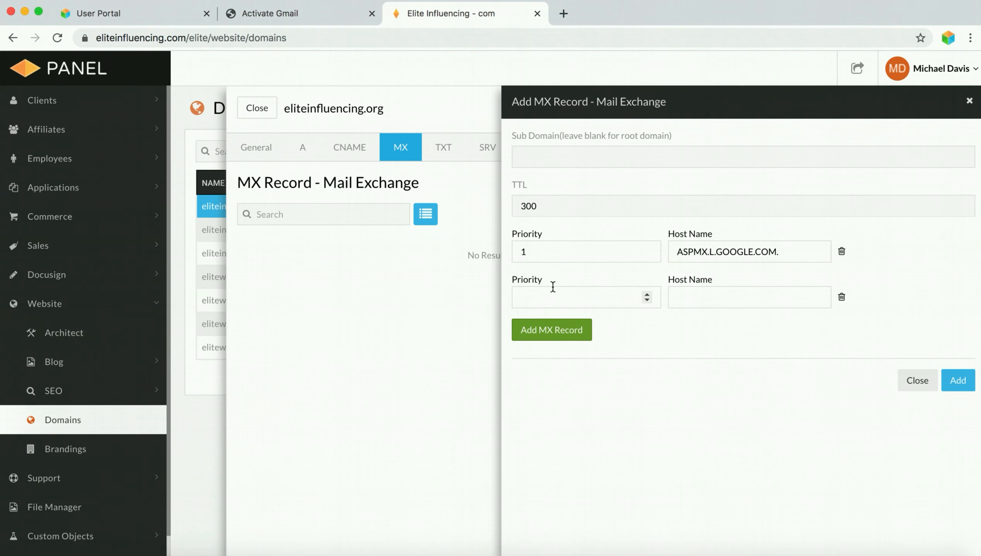
- Copy the ALT1.ASPMX.L.GOOGLE.COM. address from Google's MX instructions
click(315, 15)
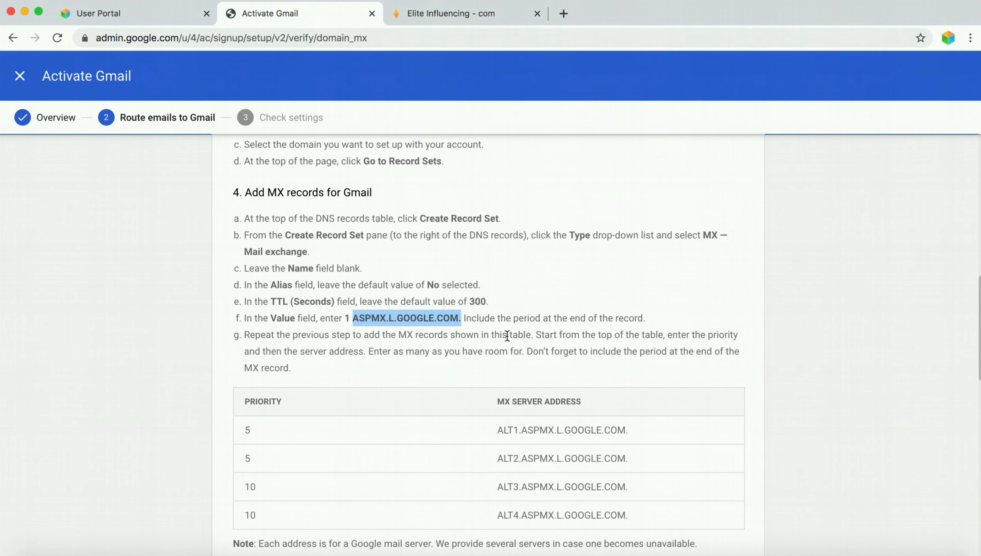
click(364, 345)
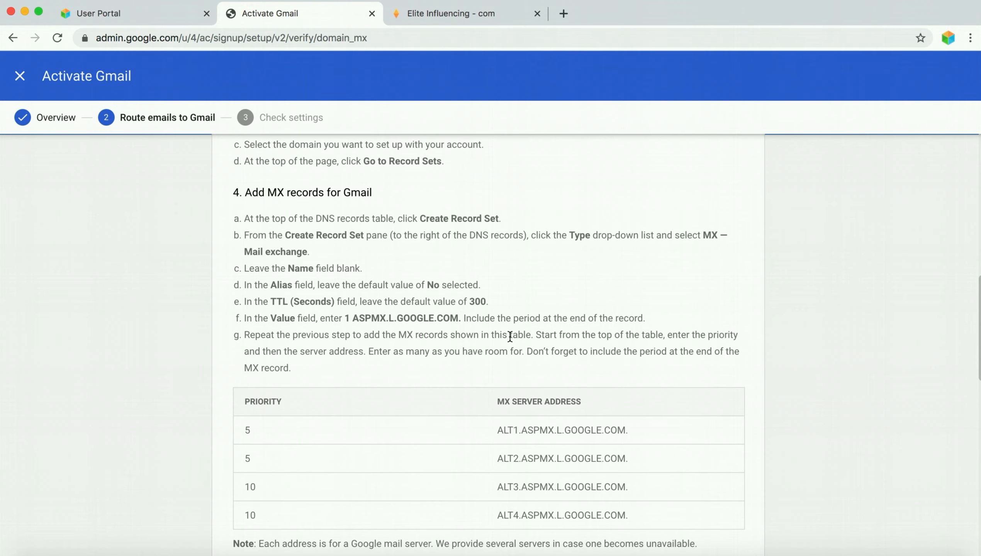
scroll(511, 332, down, 3)
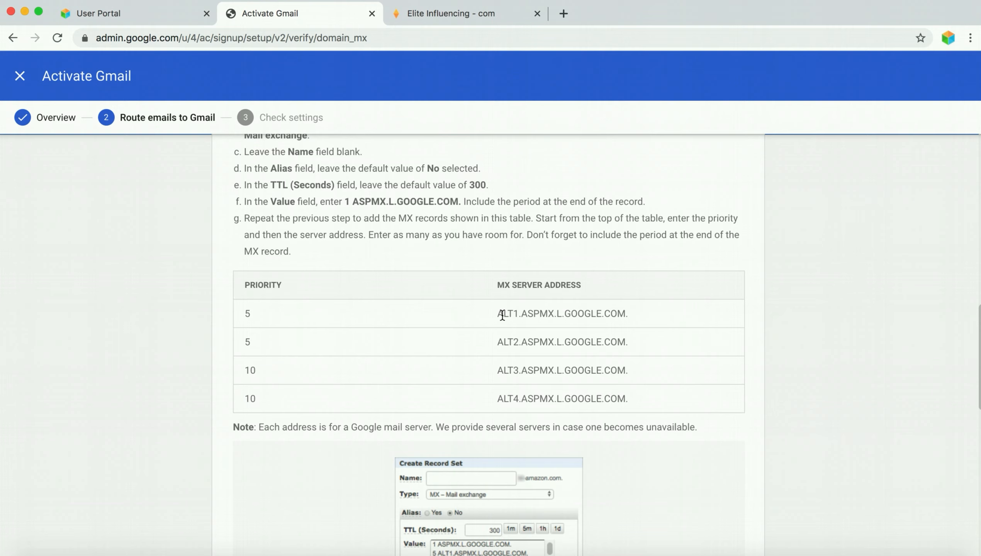
drag(502, 315, 629, 324)
right_click(613, 312)
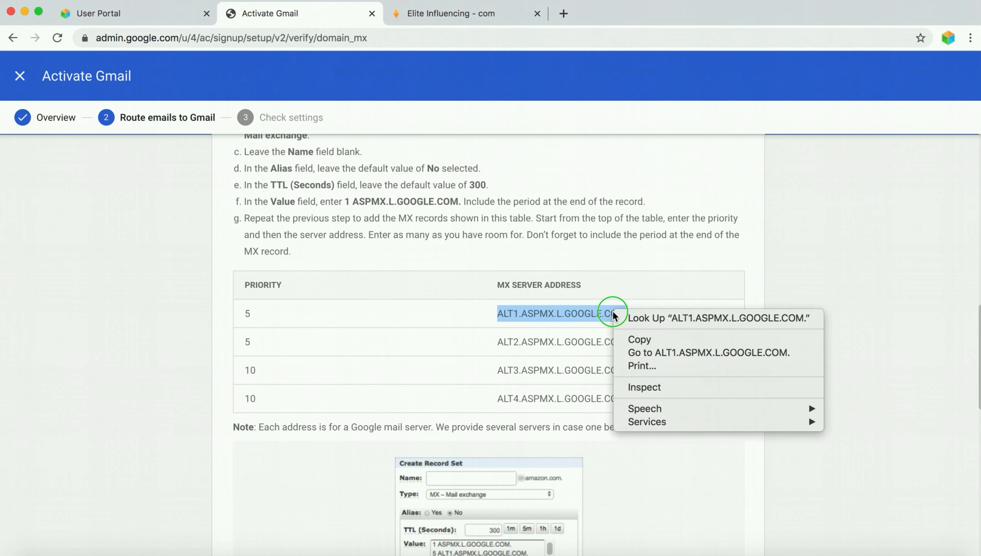
click(632, 338)
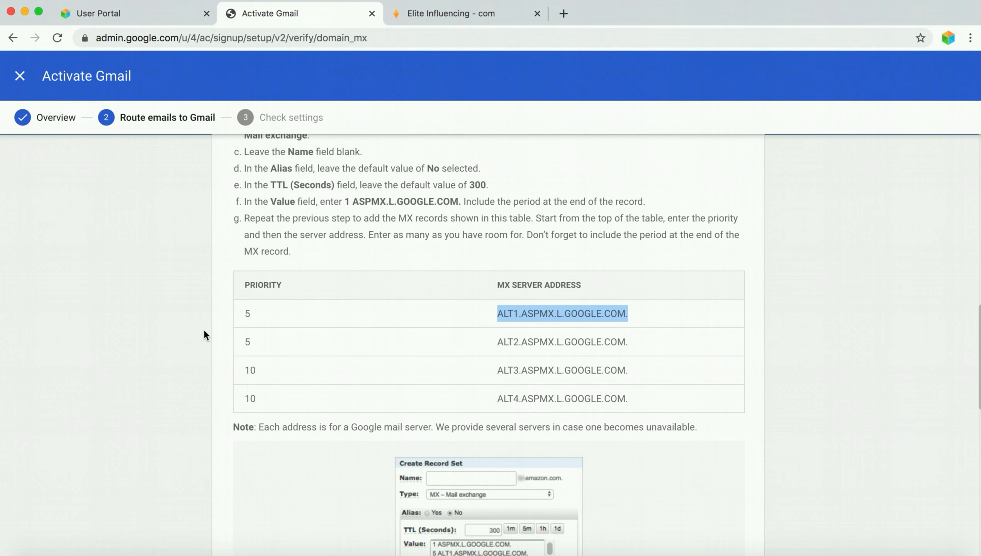
- Enter priority 5 with host ALT1.ASPMX.L.GOOGLE.COM. in the second row, and add a third row
click(449, 12)
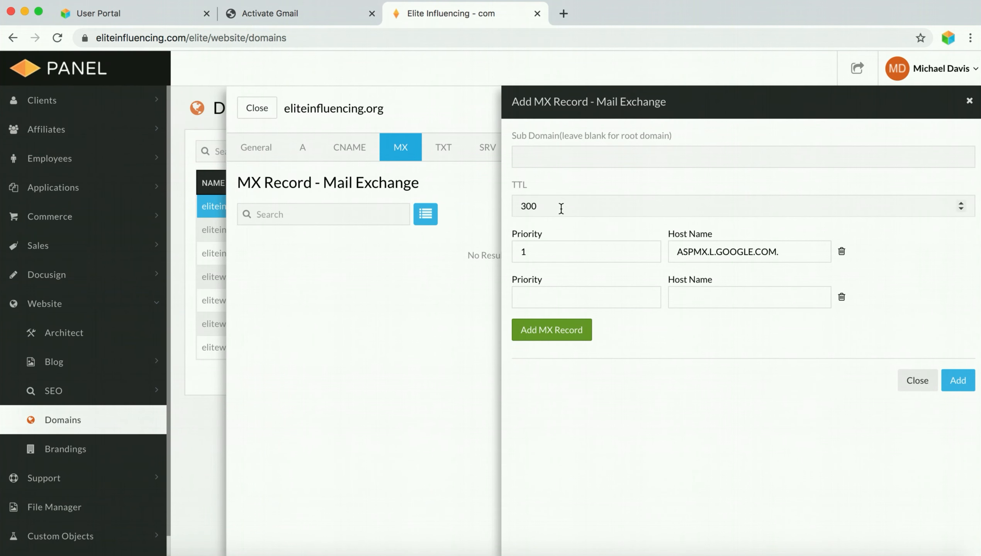
click(557, 300)
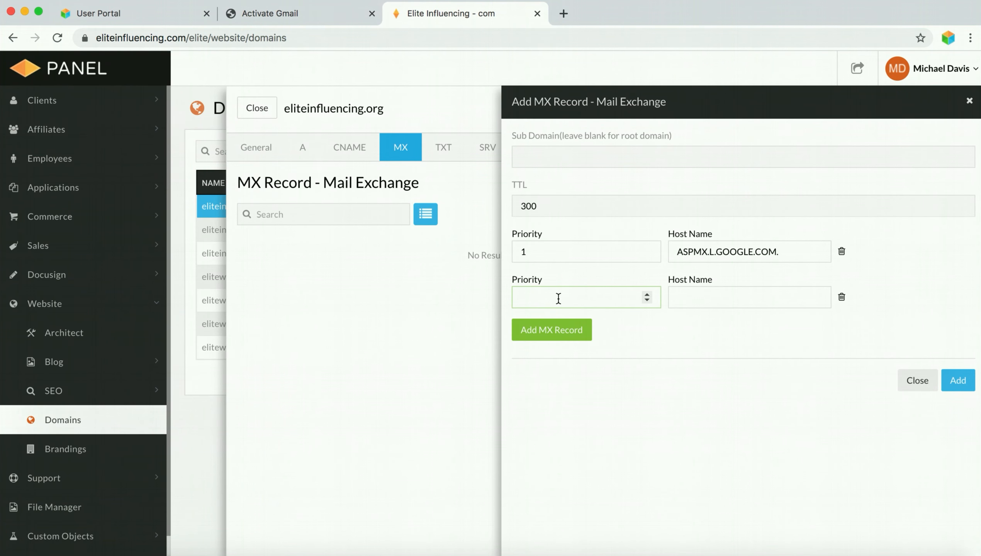
text(5)
click(684, 306)
right_click(684, 300)
click(710, 386)
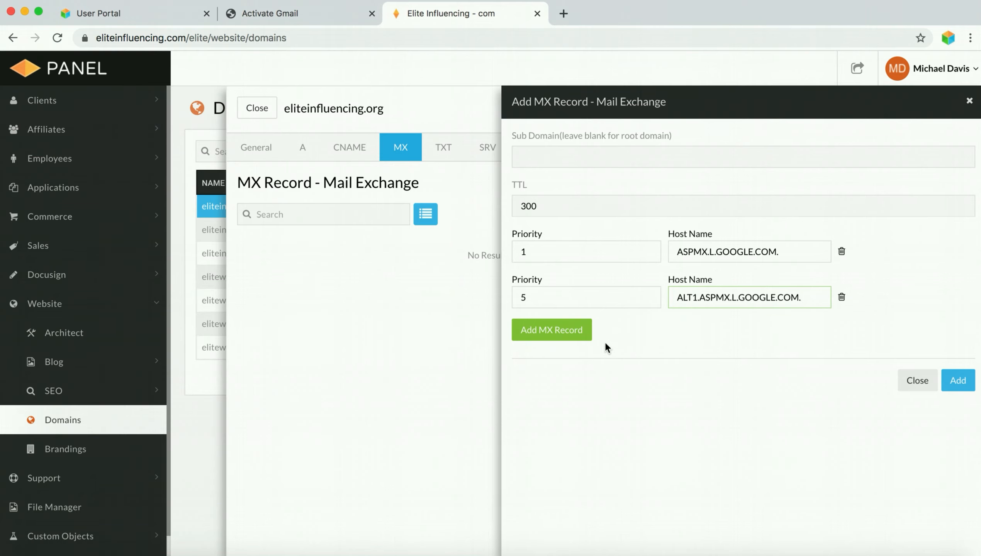
click(557, 336)
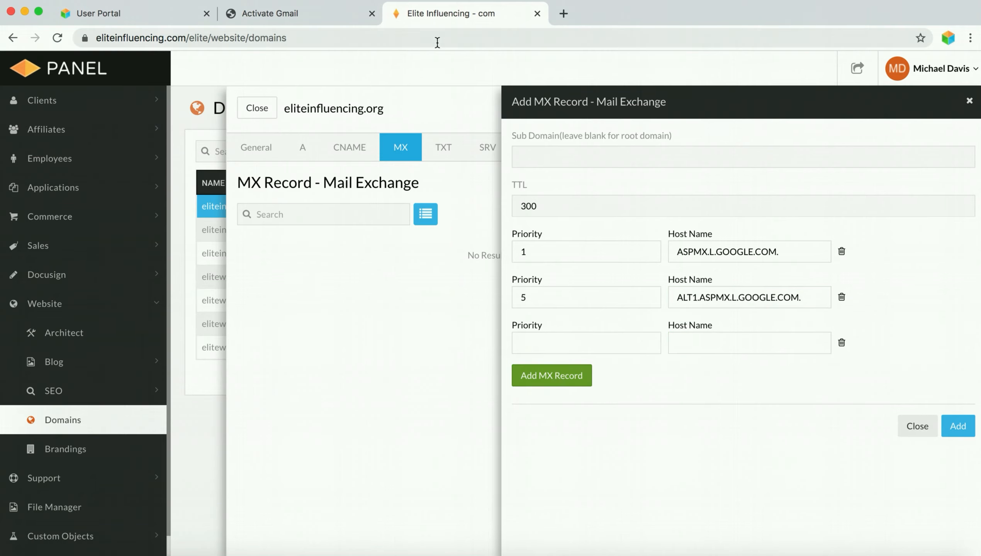
- Add ALT2.ASPMX.L.GOOGLE.COM. at priority 5 in the third row, plus a fourth row
click(315, 9)
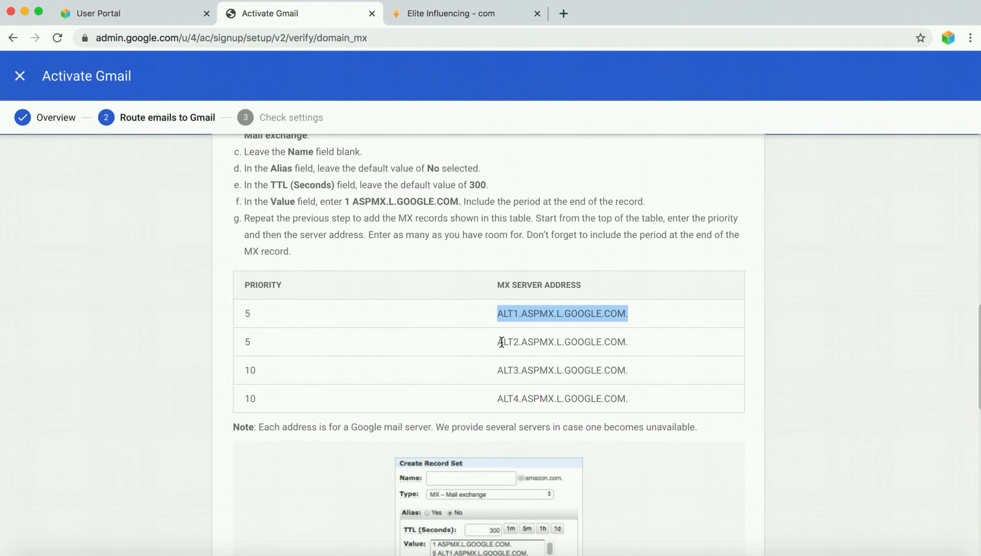
drag(497, 342, 628, 346)
right_click(613, 342)
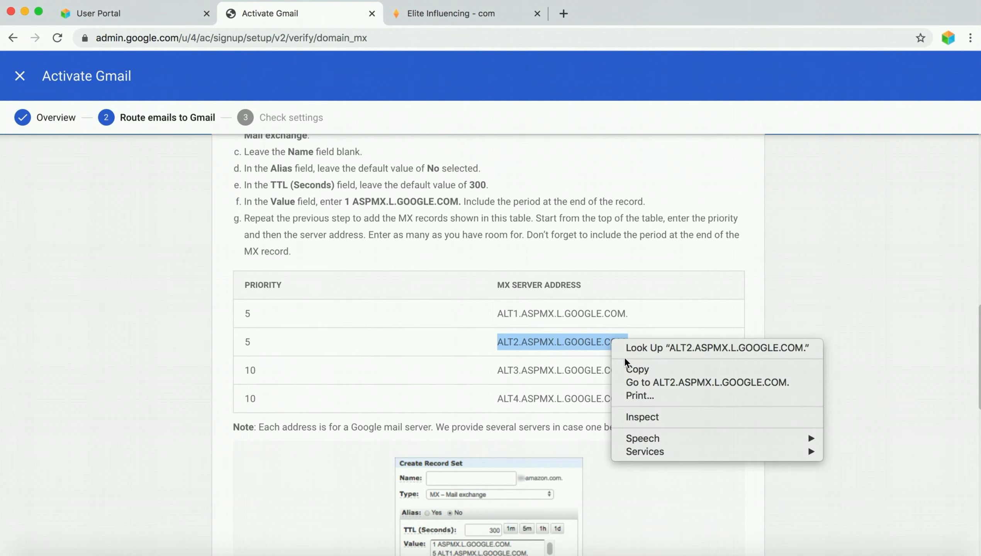
click(637, 369)
click(465, 16)
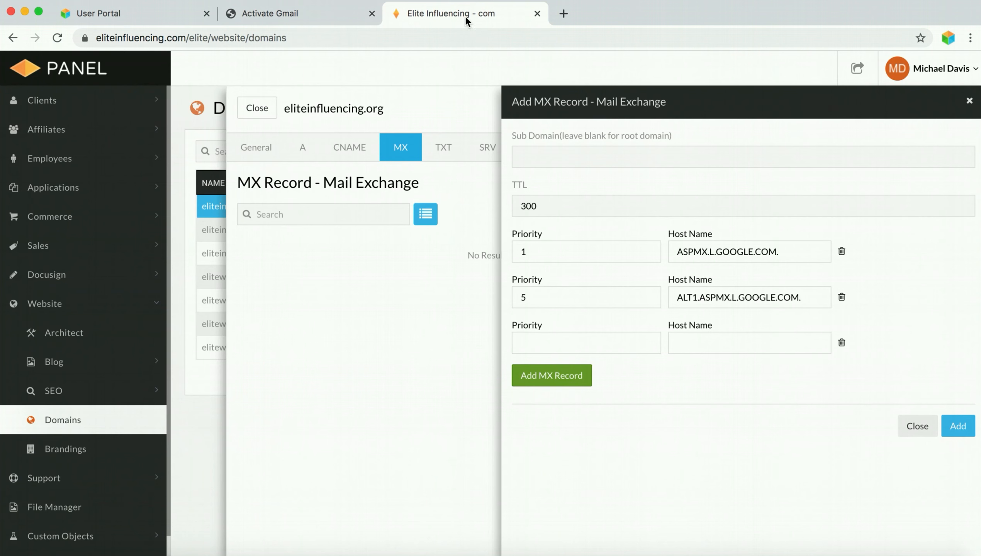
click(605, 342)
text(5)
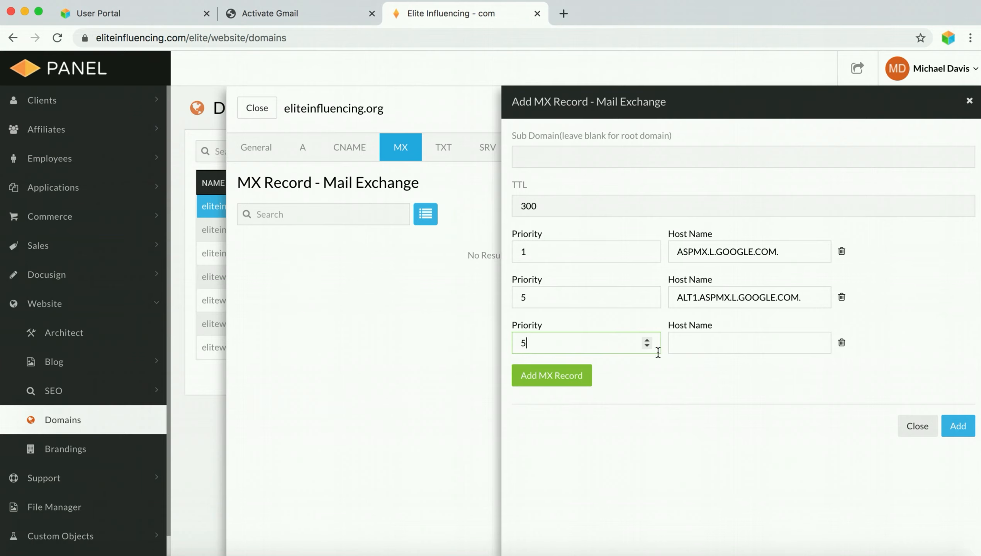
click(687, 350)
right_click(684, 343)
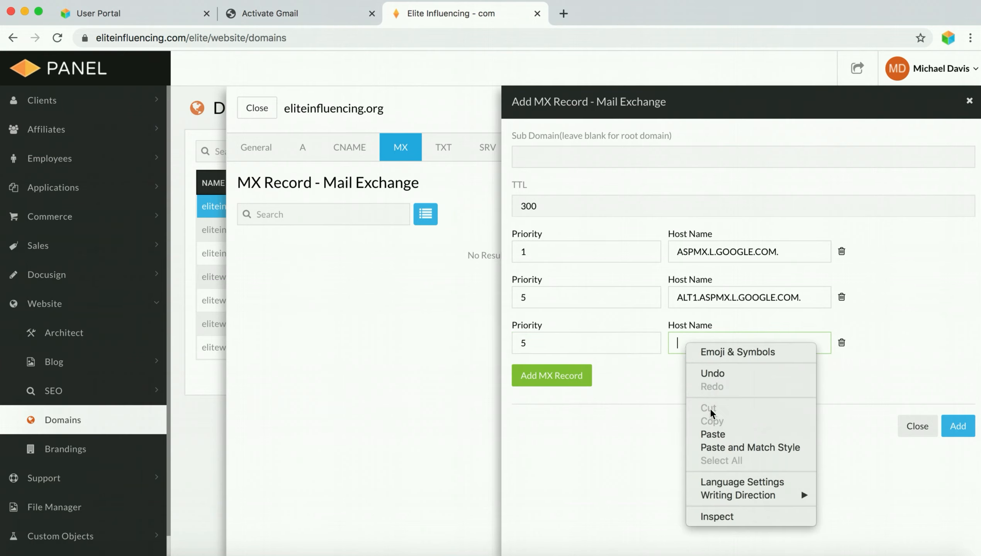
click(721, 433)
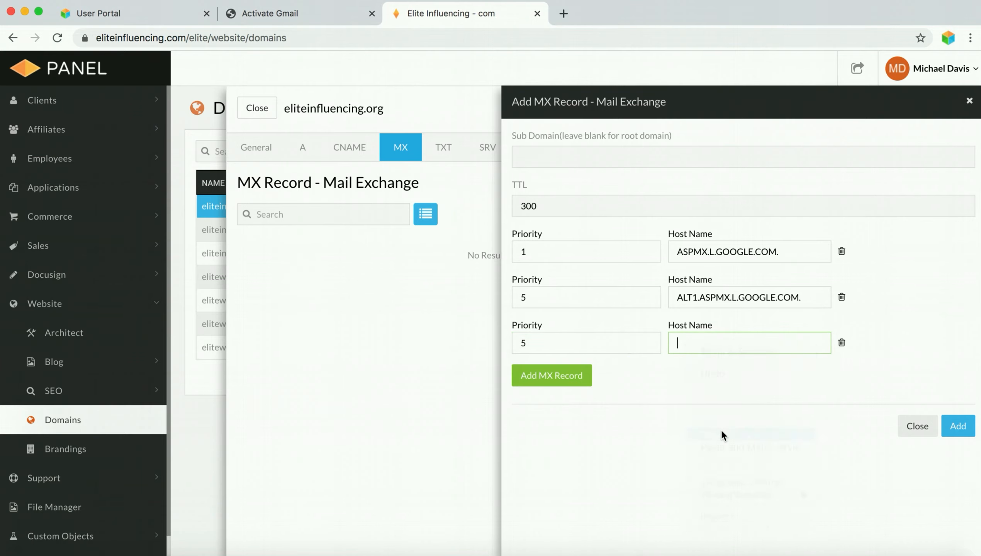
click(567, 375)
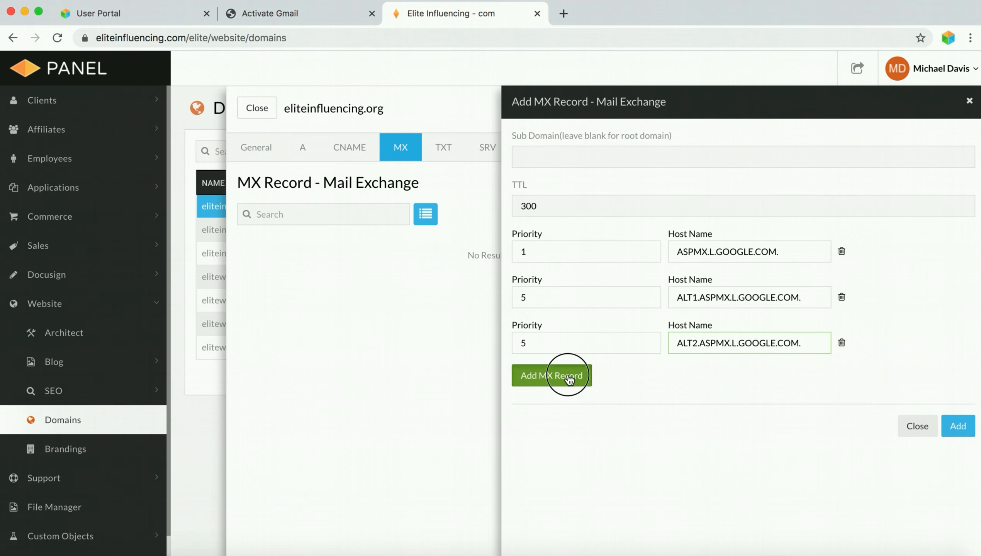
- Add ALT3.ASPMX.L.GOOGLE.COM. at priority 10 in the fourth row, plus a fifth row
click(273, 13)
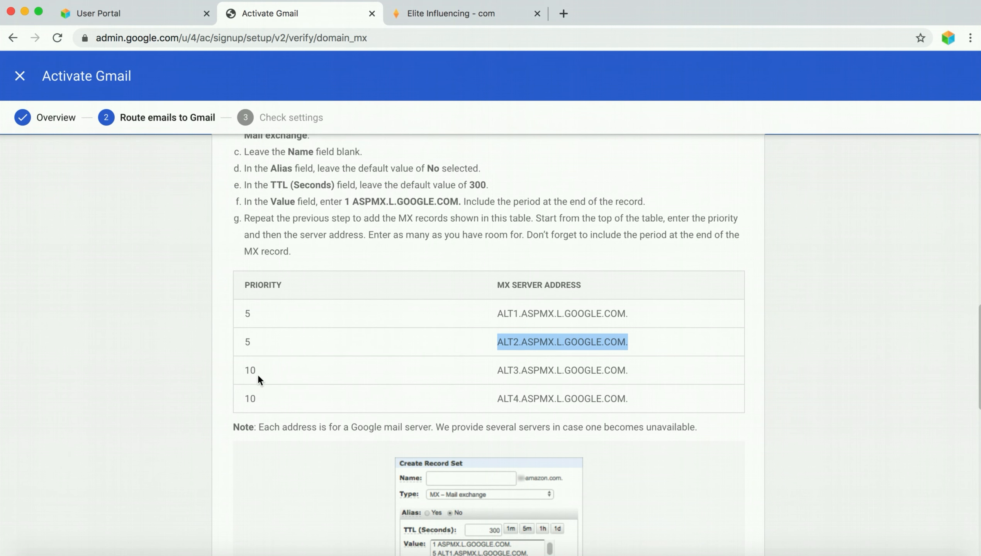
drag(499, 373, 627, 377)
right_click(604, 367)
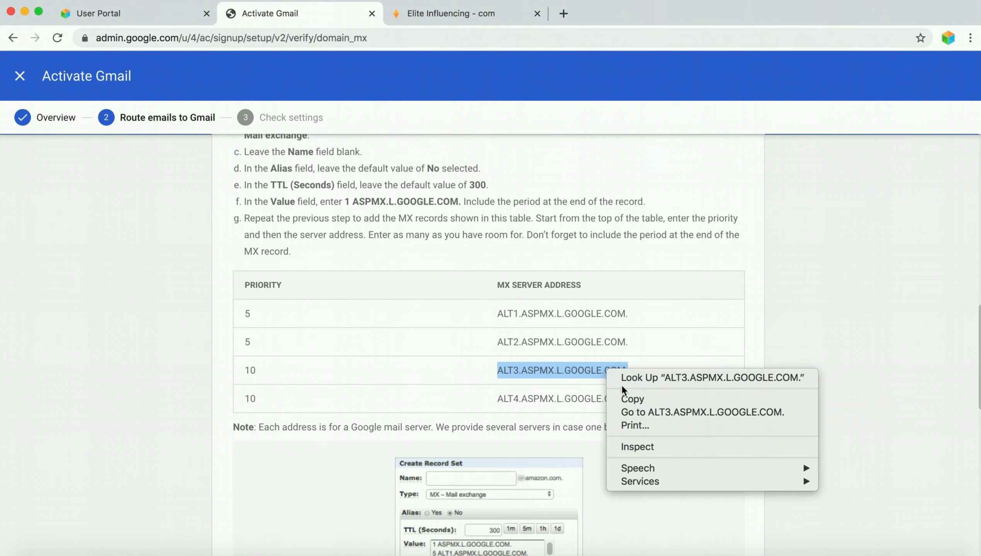
click(628, 397)
click(475, 13)
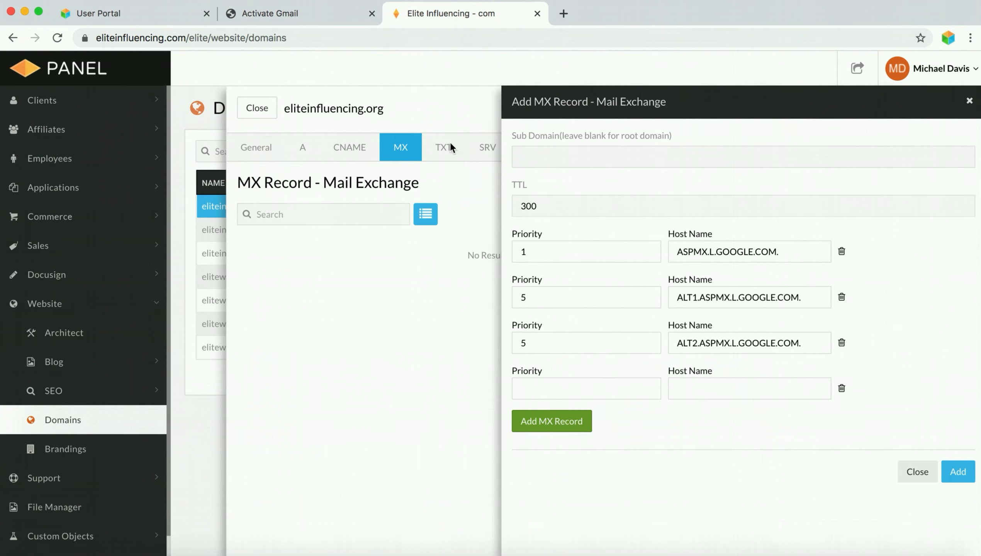
click(586, 386)
text(1)
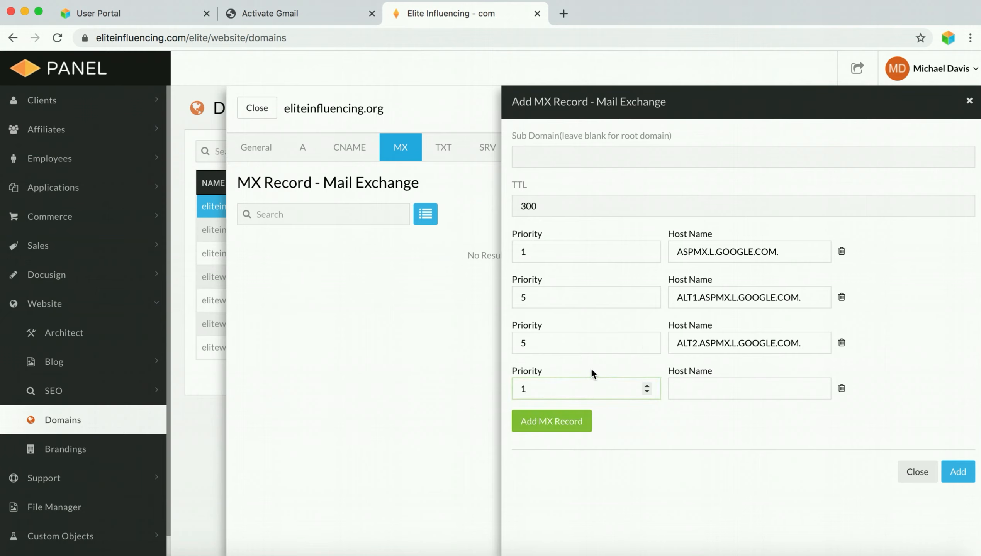
text(0)
click(700, 388)
right_click(703, 389)
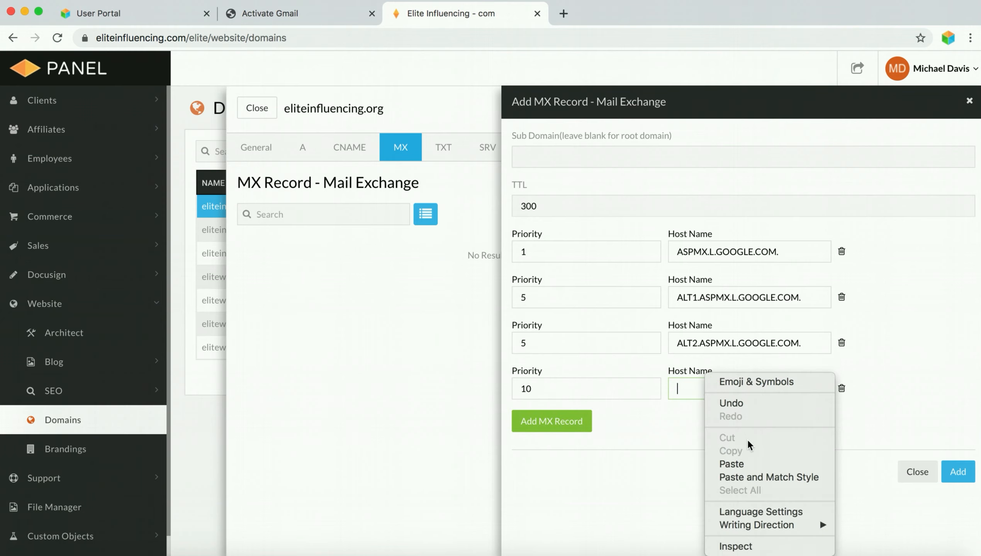
click(749, 464)
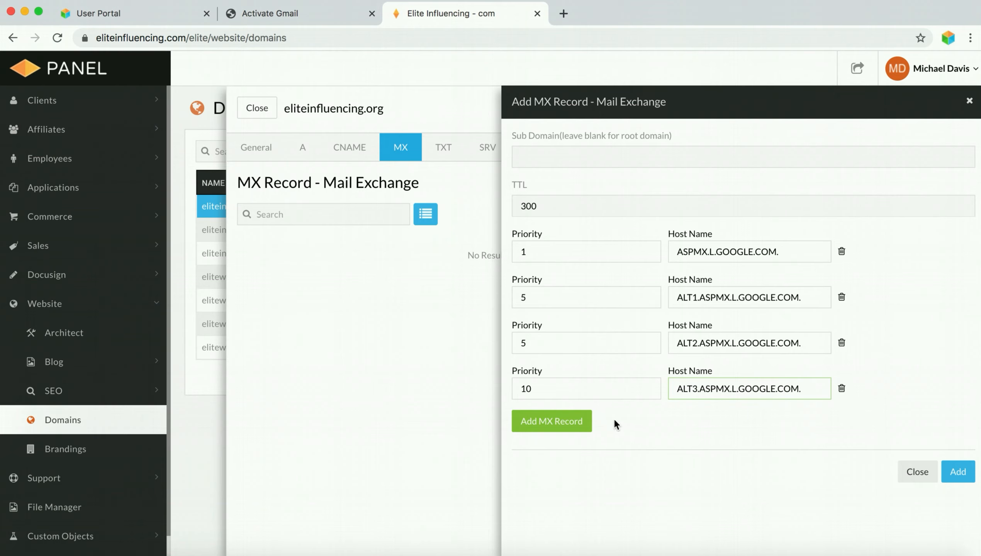
click(576, 429)
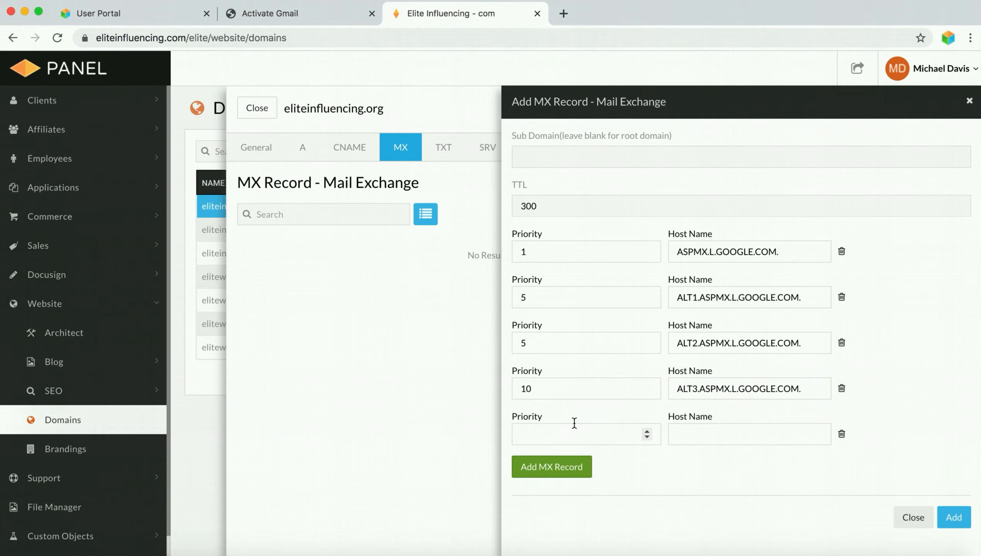
- Add ALT4.ASPMX.L.GOOGLE.COM. at priority 10 in the fifth row
click(302, 4)
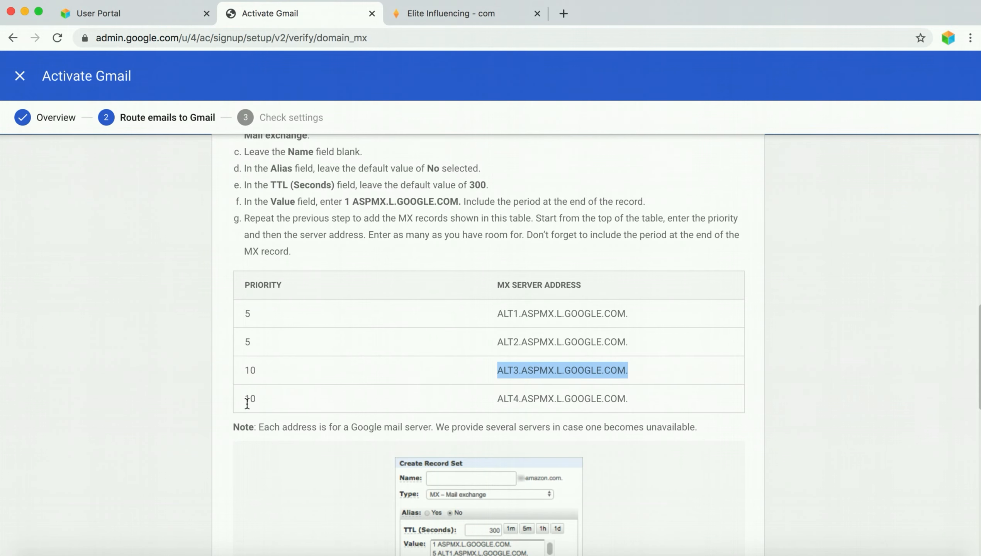
drag(497, 398, 641, 417)
right_click(618, 399)
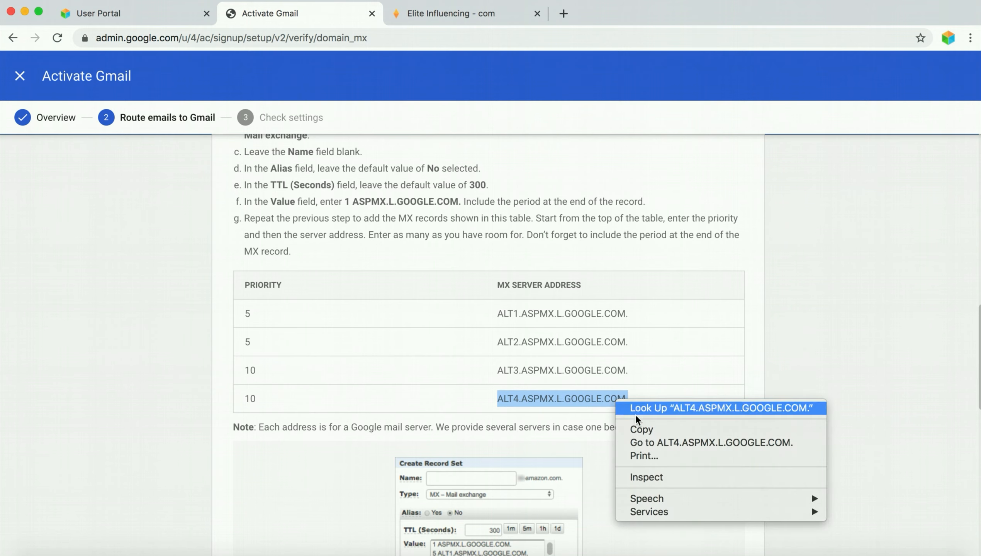
click(645, 430)
click(439, 14)
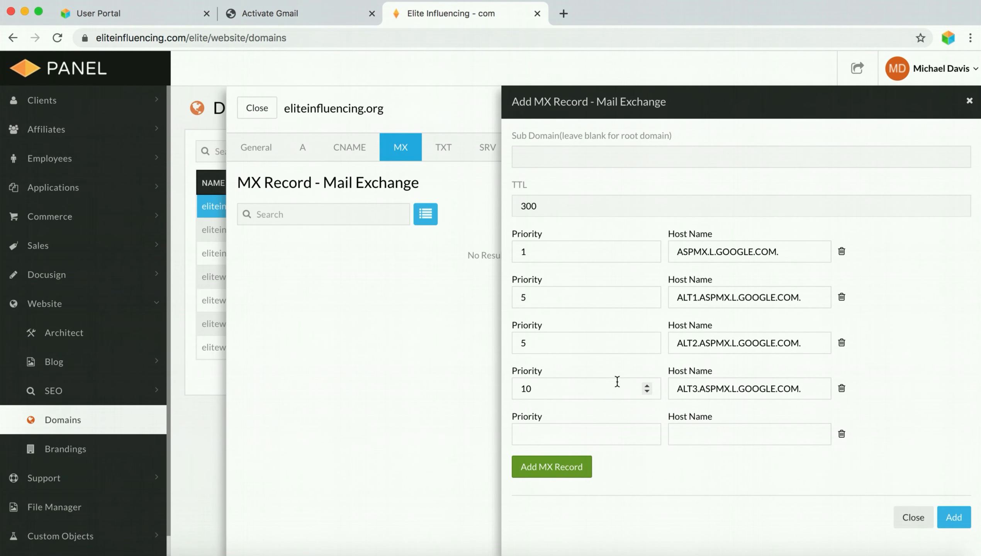
click(587, 432)
text(10)
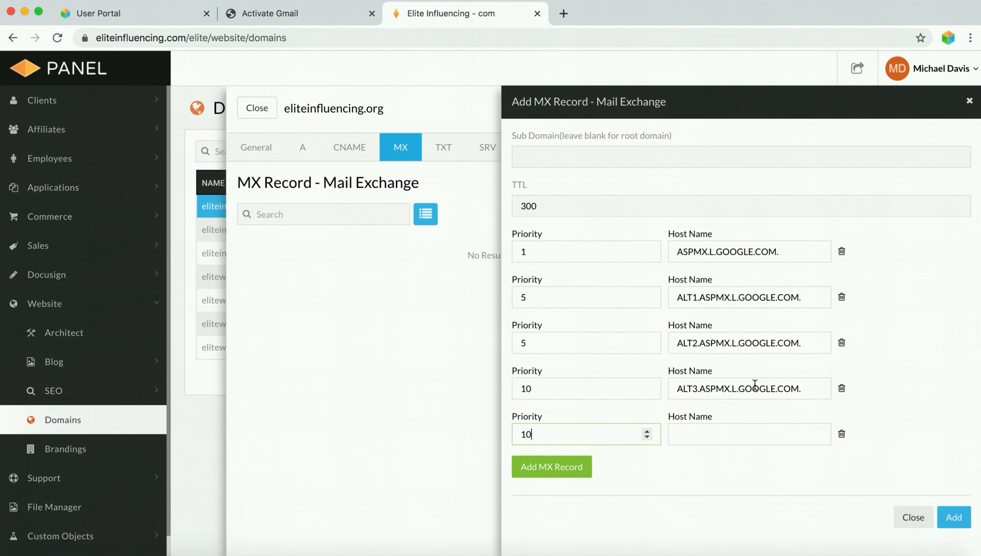
click(745, 434)
right_click(745, 434)
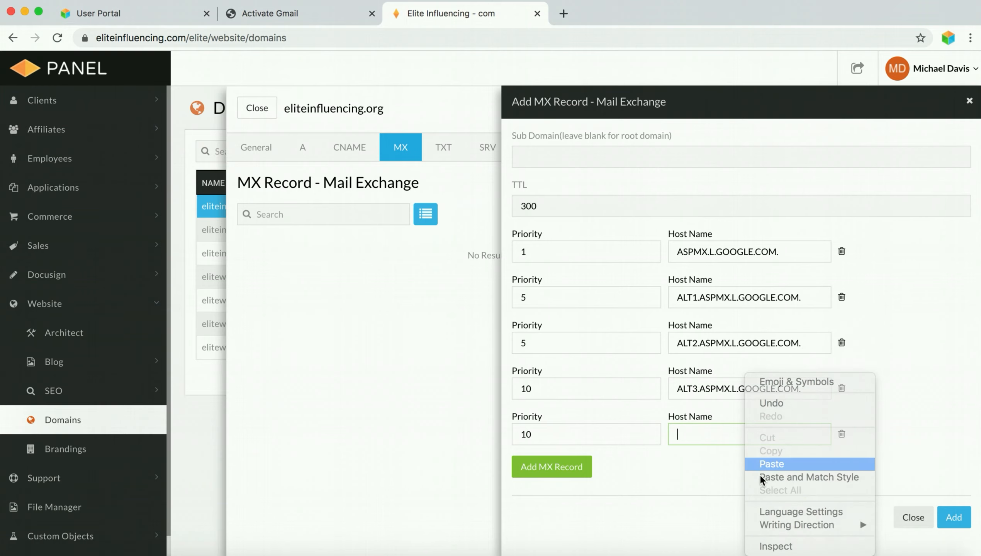
click(761, 464)
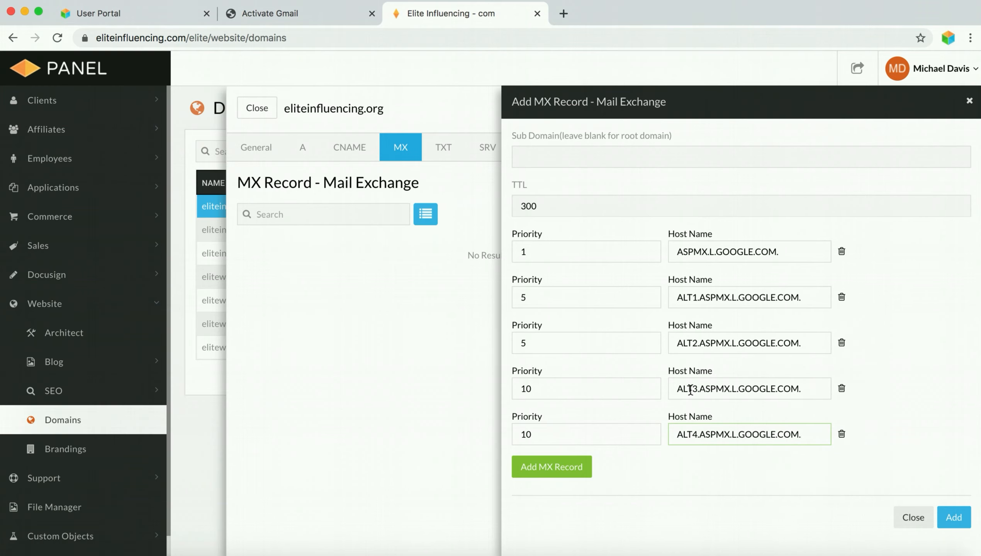
- Copy the MX verification code from step 5 of Google's instructions and return to the Elite Influencing MX form
click(295, 14)
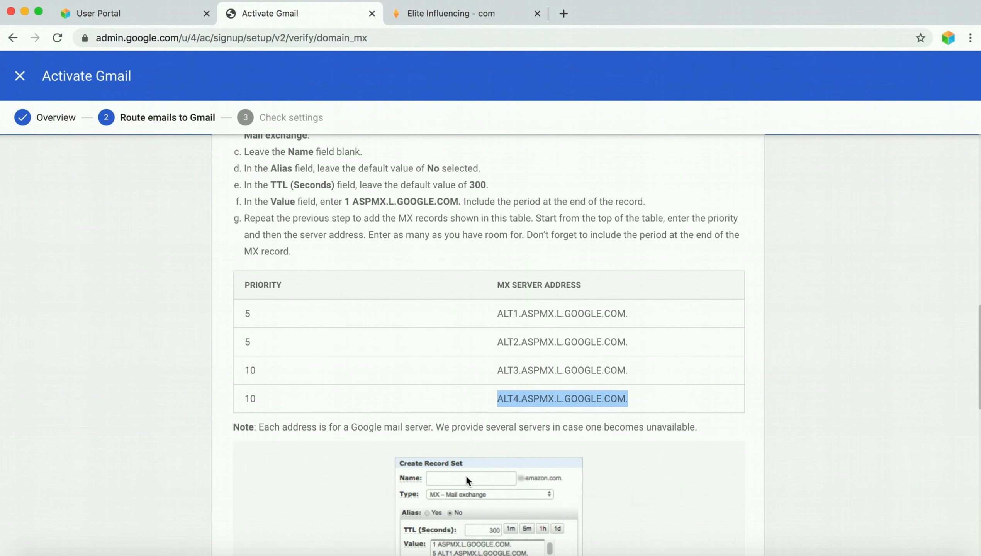
scroll(452, 425, down, 8)
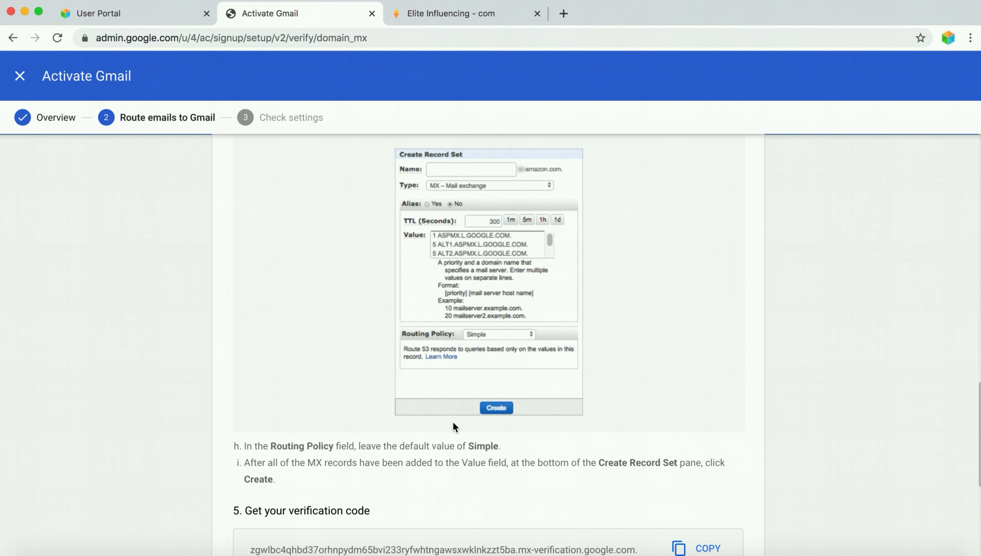
scroll(454, 420, down, 3)
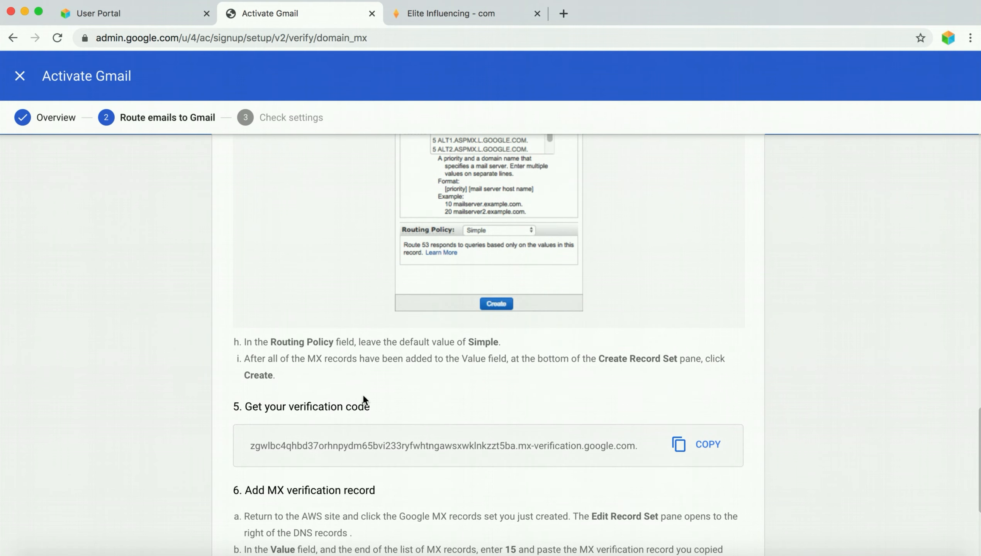
scroll(595, 414, down, 2)
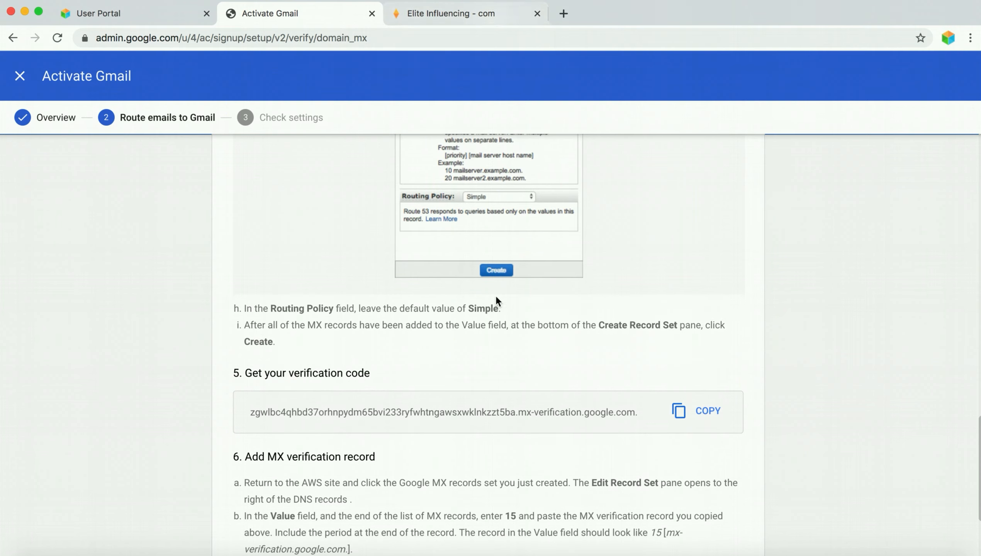
click(710, 414)
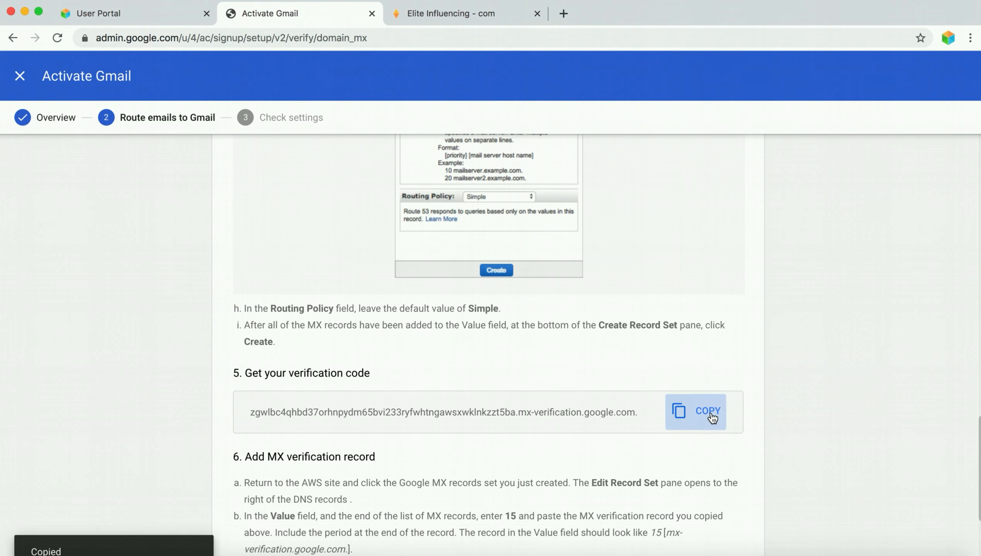
click(456, 26)
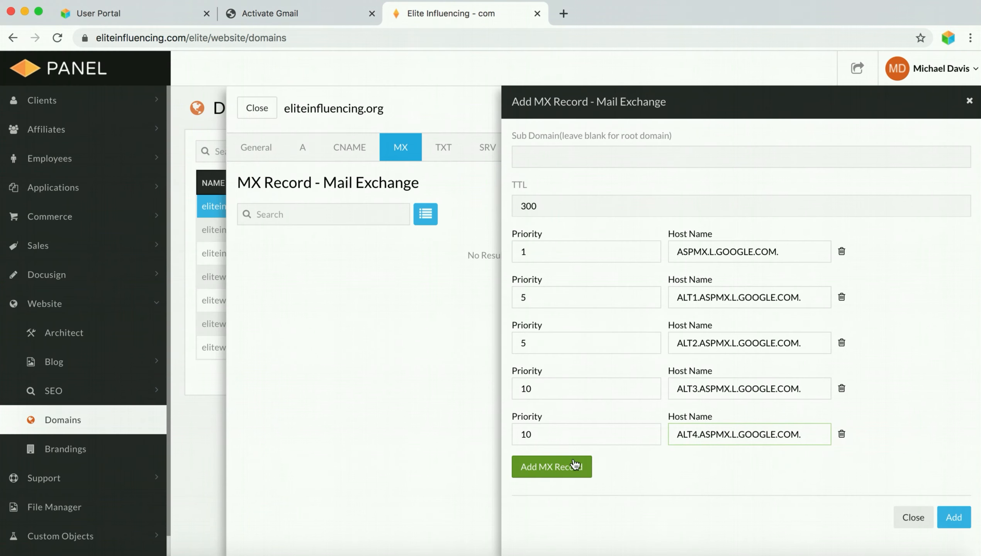
- Add a sixth MX row with priority 15 and paste the Google verification code as its host name
click(551, 465)
click(560, 480)
text(1)
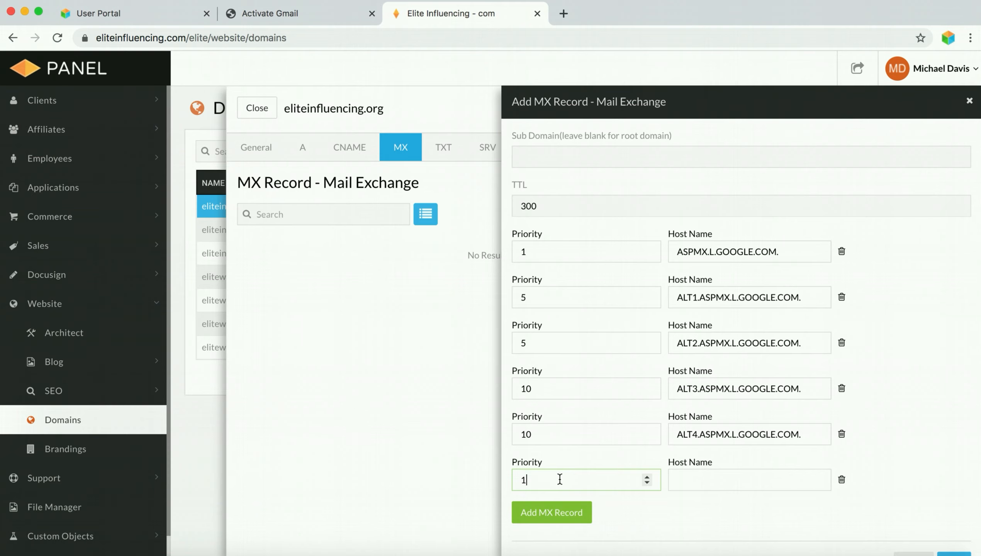
text(5)
click(741, 479)
right_click(743, 484)
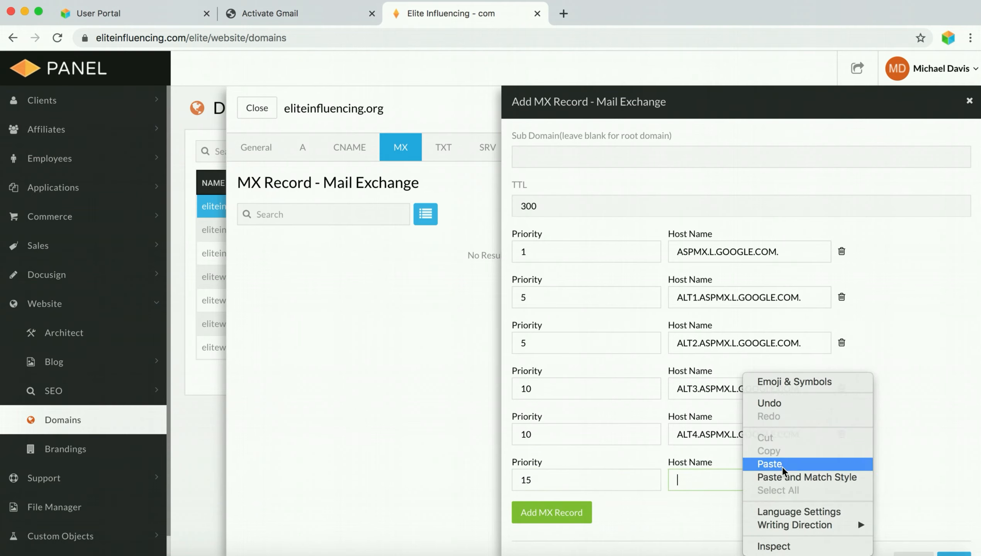
click(770, 464)
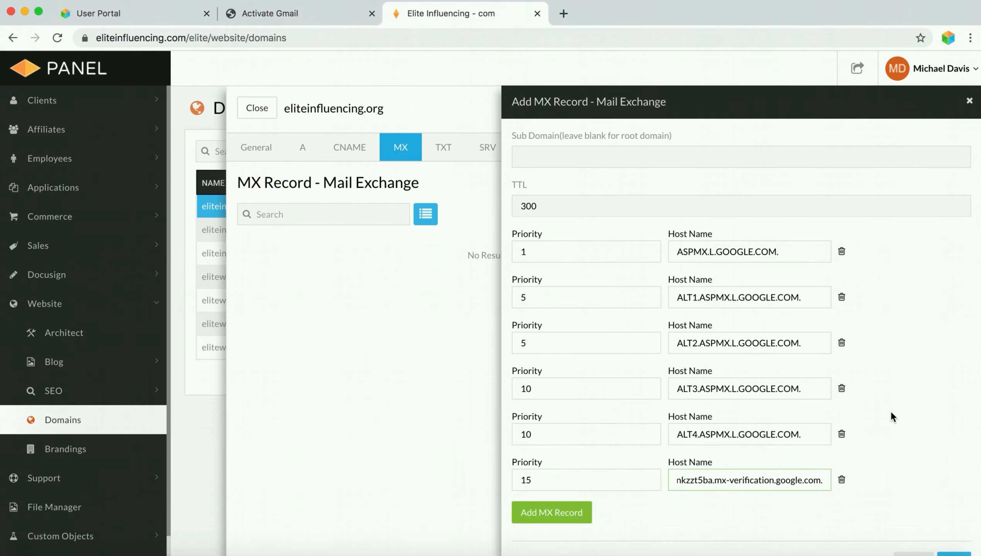
click(931, 334)
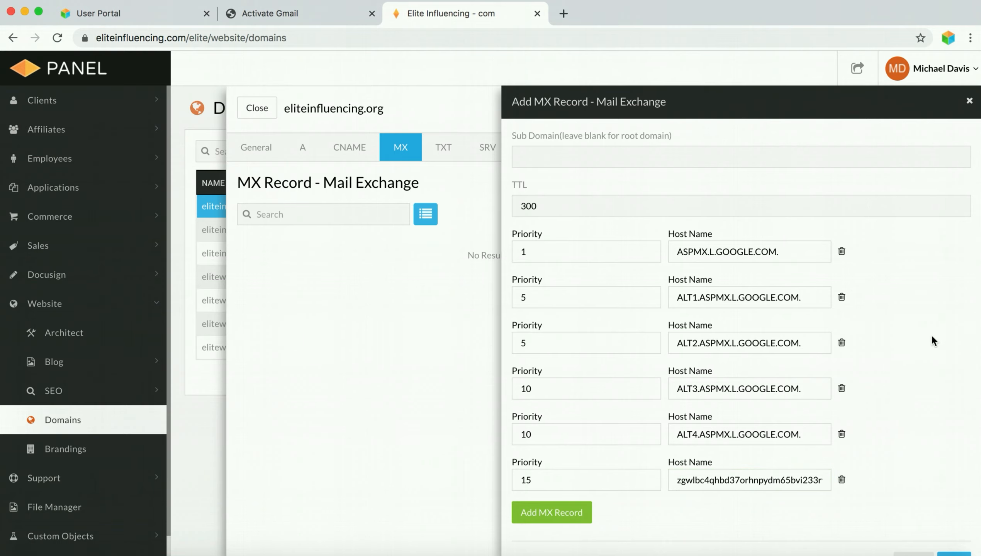
- Save the updated MX records for eliteinfluencing.org and close back to the Domains list
scroll(930, 333, down, 2)
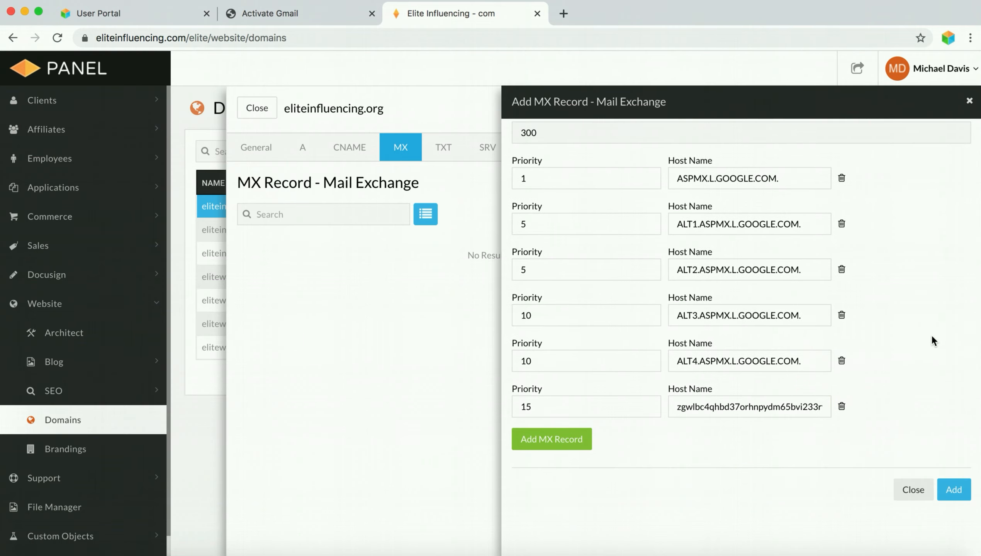
click(957, 496)
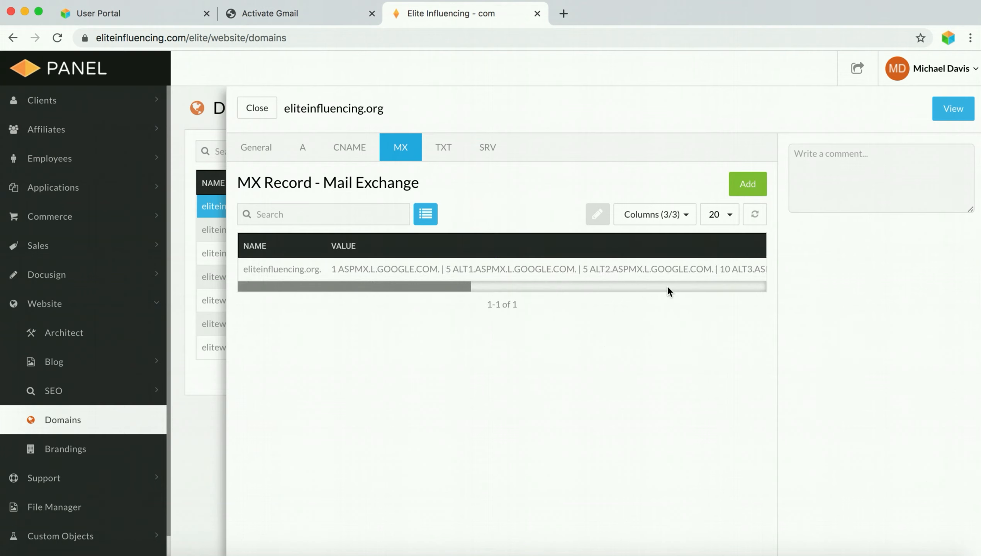
click(256, 108)
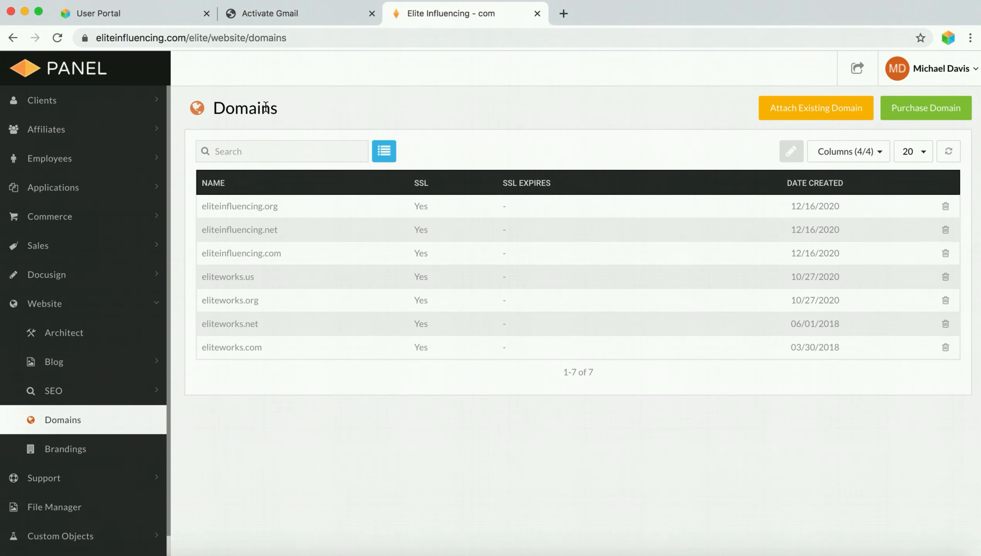
- Activate Gmail for eliteinfluencing.org from the Gmail activation page now that the MX records exist
click(295, 14)
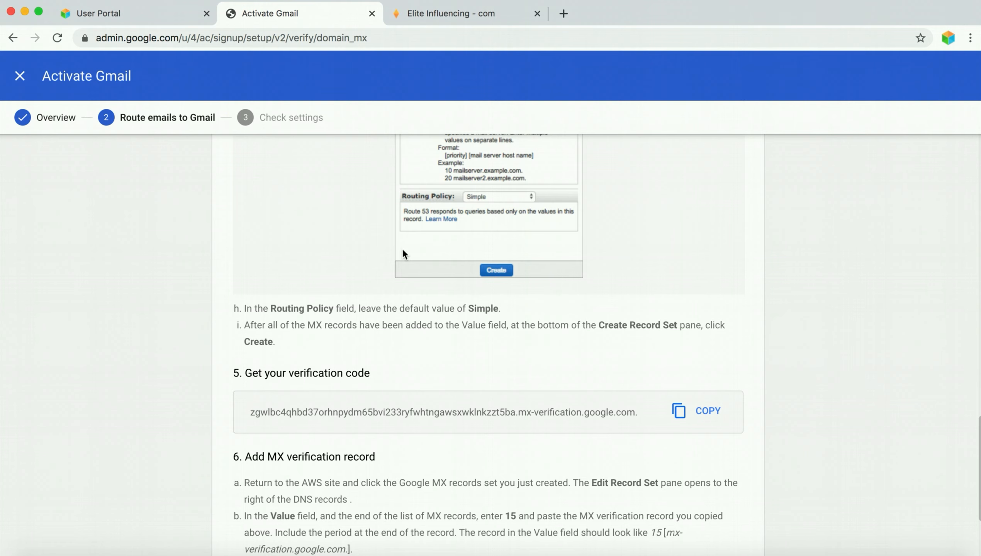
scroll(585, 320, down, 5)
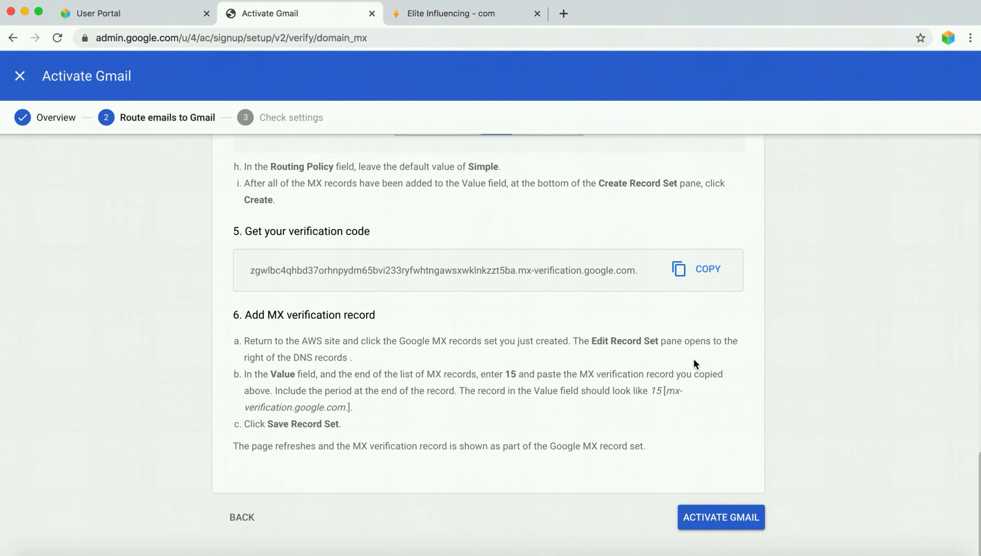
click(728, 521)
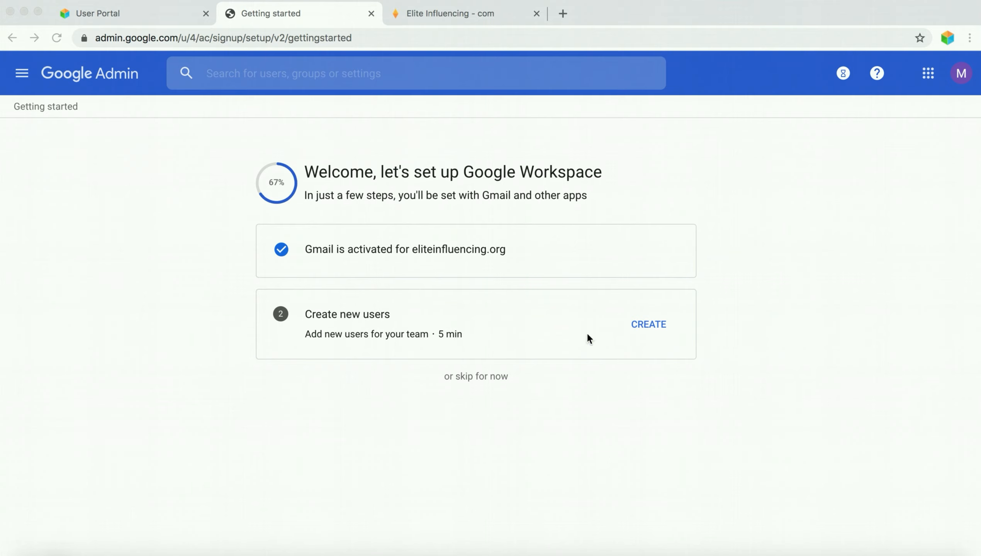
- Go to the Add users step of Create new users and open a form for another user
click(643, 326)
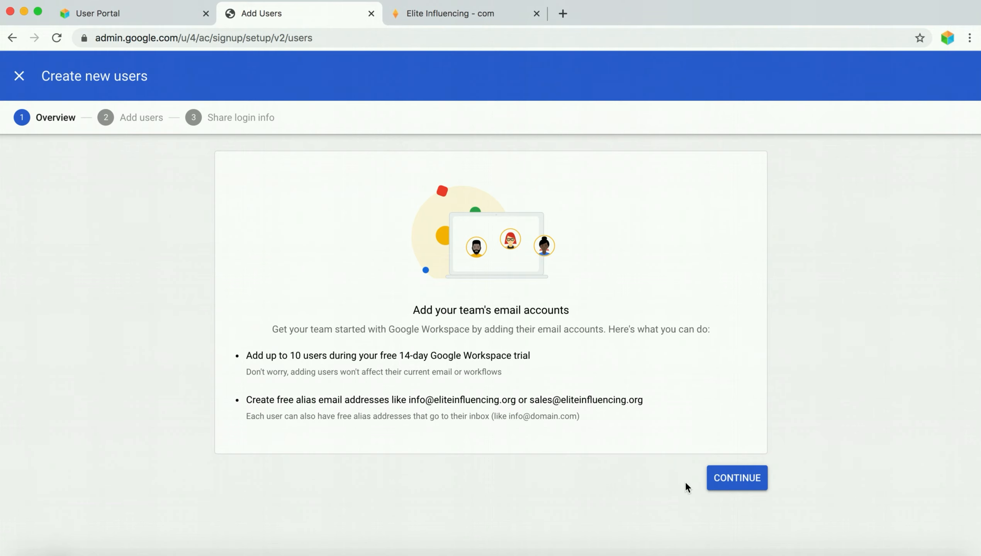
click(730, 481)
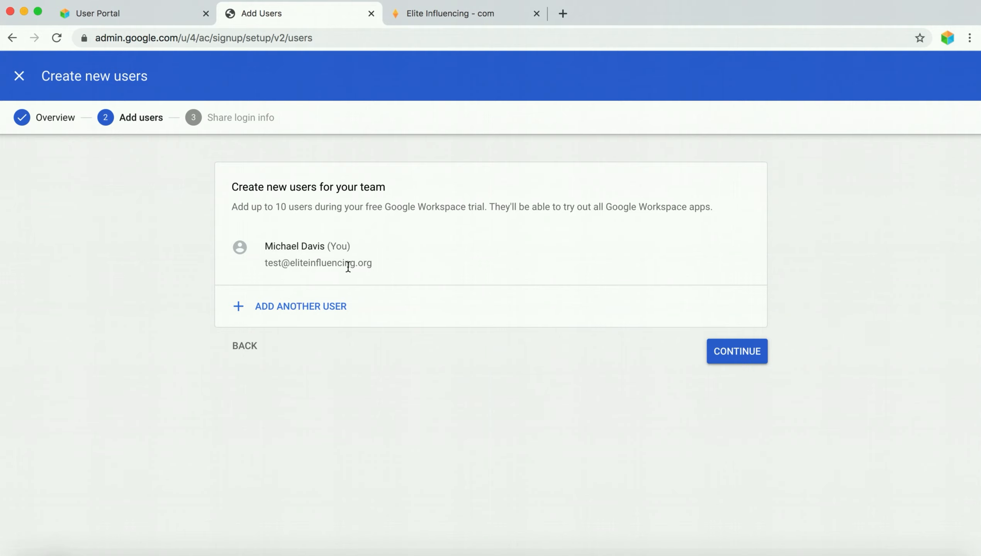
click(292, 307)
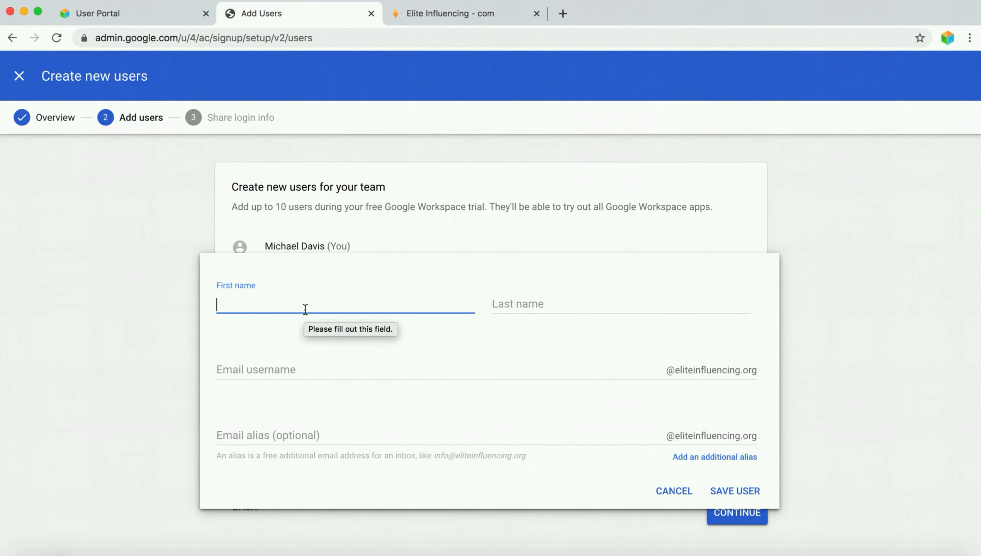
- Enter the new user's first and last name, use a 'support' email username, and save
text(Michael)
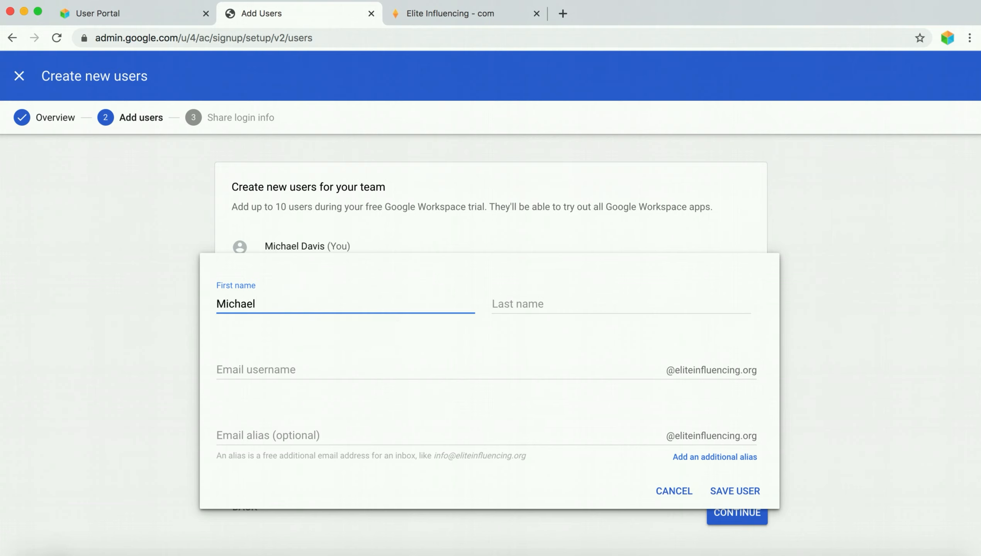
key(Tab)
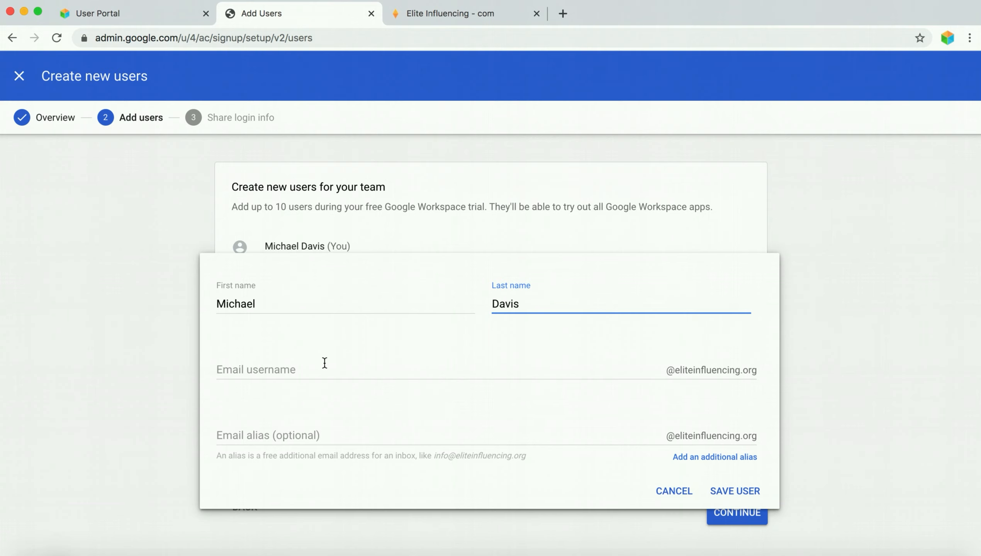
click(325, 362)
text(support)
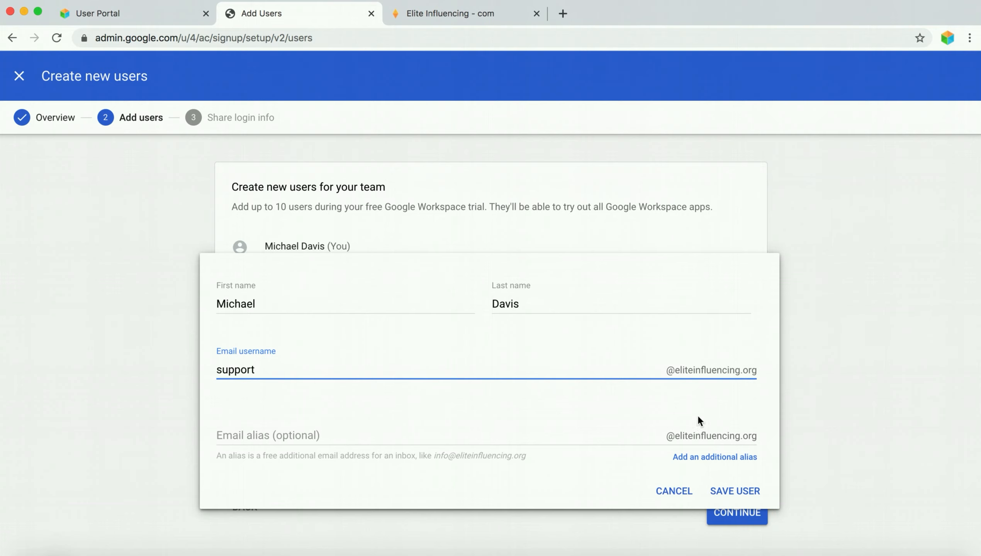
click(381, 407)
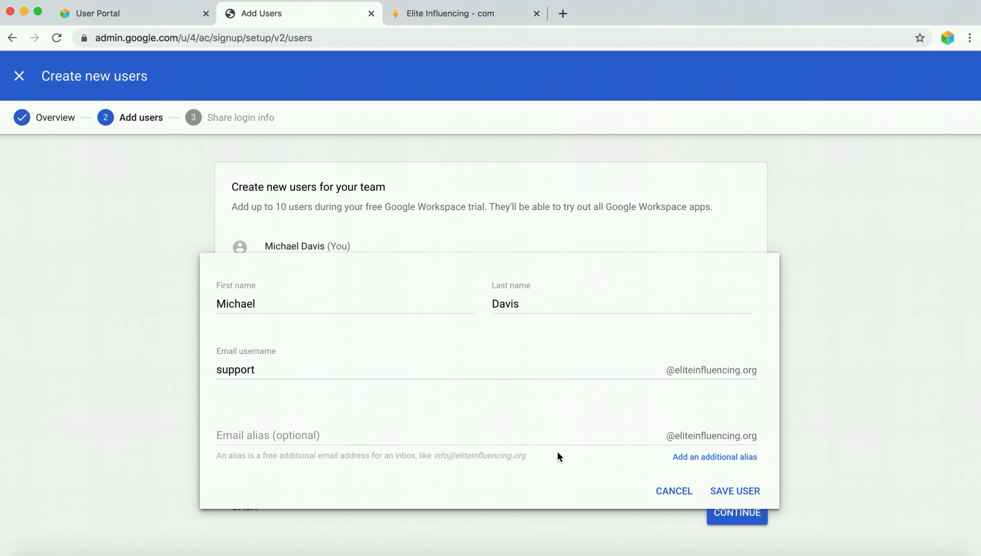
click(732, 493)
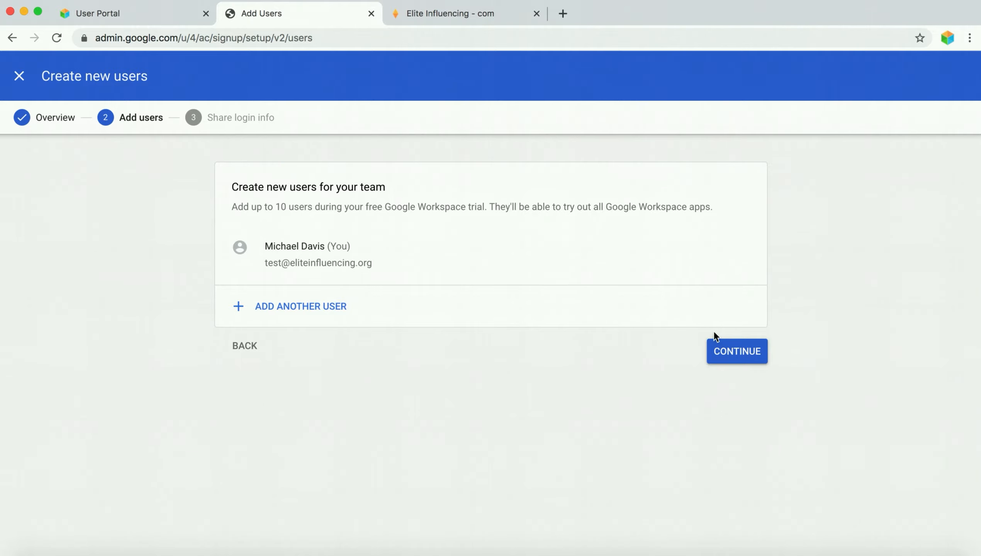
- Continue past user setup and review the 'You're all set to use Google Workspace!' page
click(738, 351)
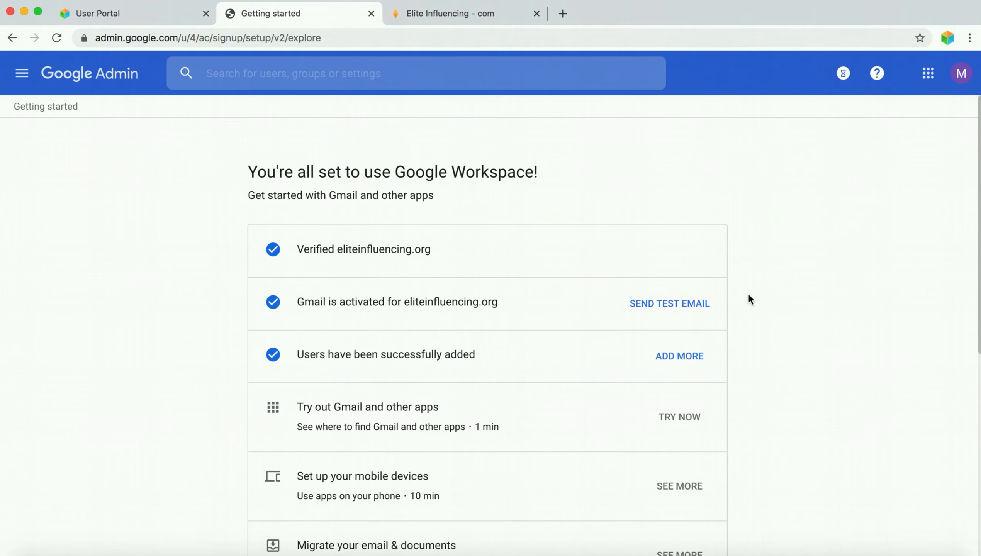
scroll(777, 315, down, 5)
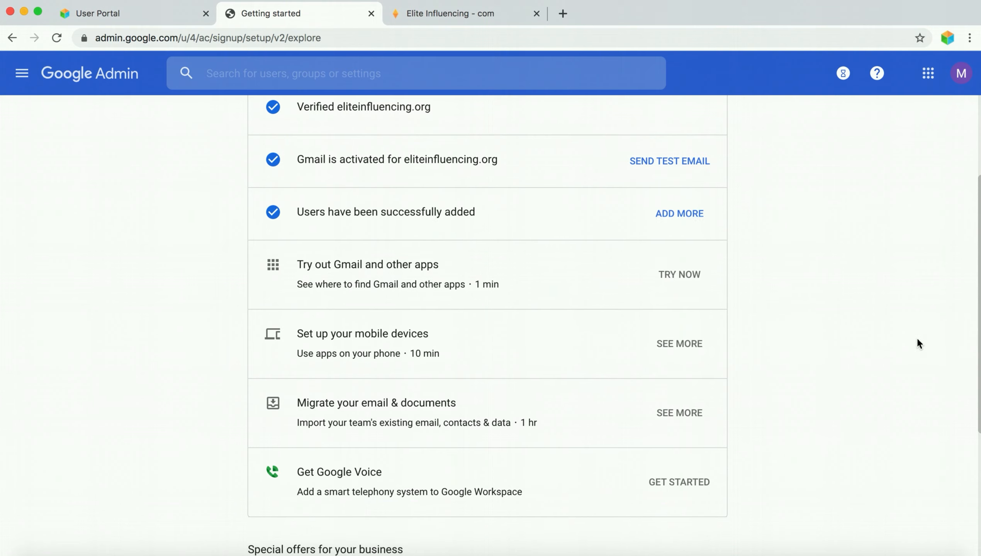
scroll(918, 341, down, 3)
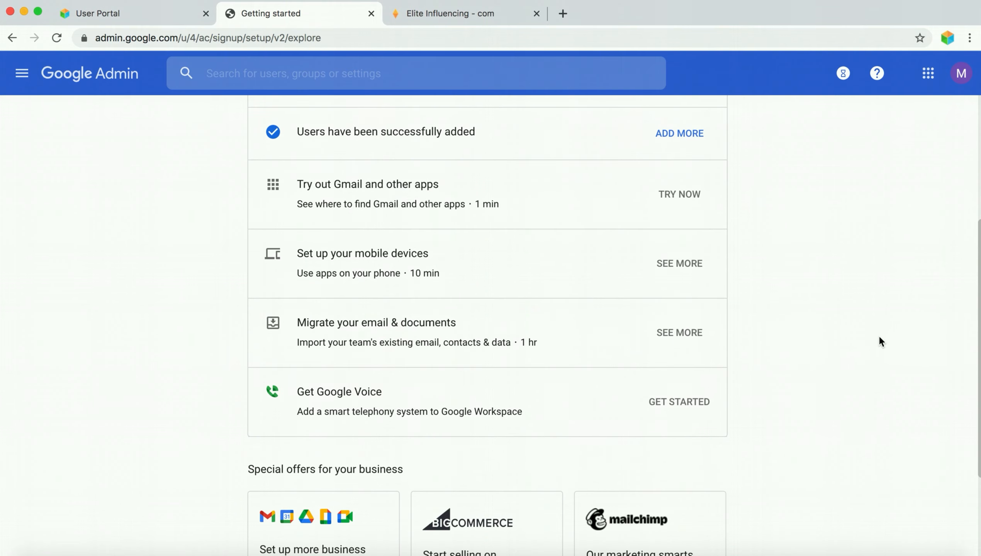
scroll(880, 338, up, 2)
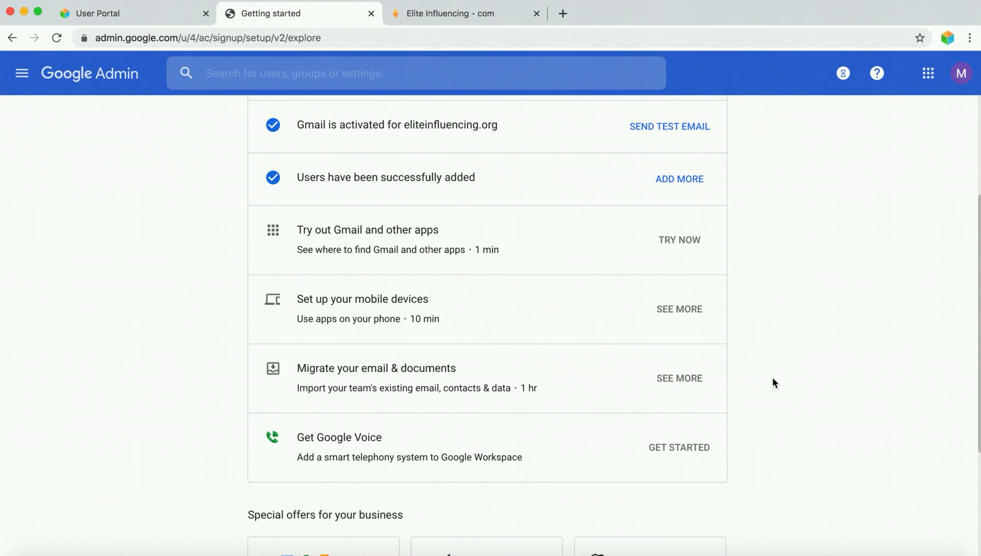
scroll(772, 379, up, 5)
scroll(770, 381, down, 10)
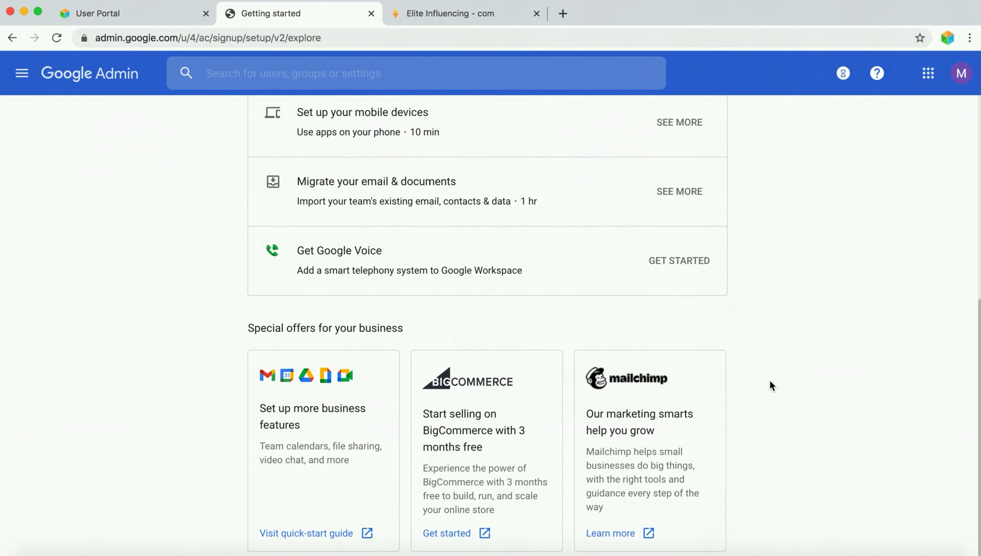
scroll(769, 379, up, 8)
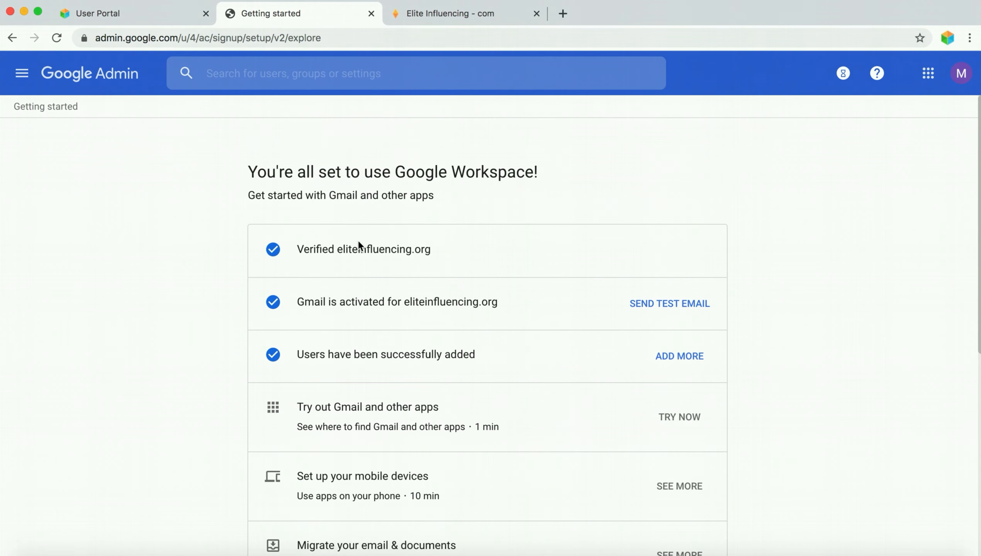